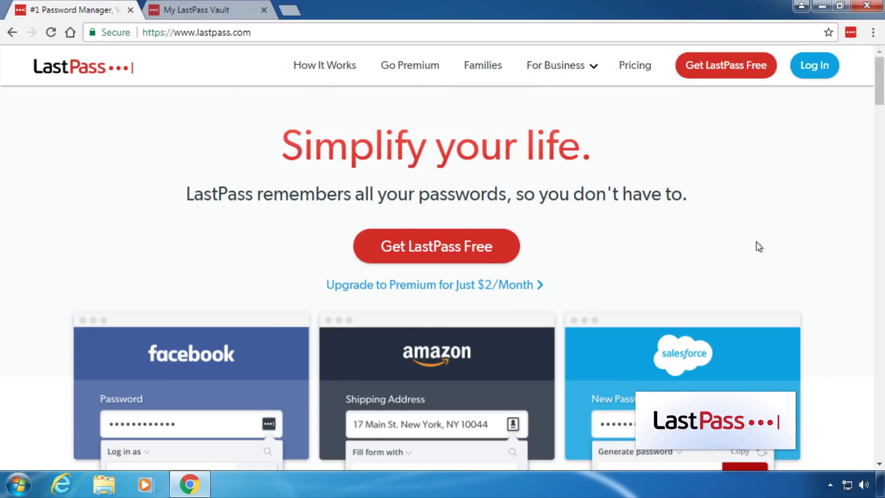
left_click_drag(878, 85, 873, 149)
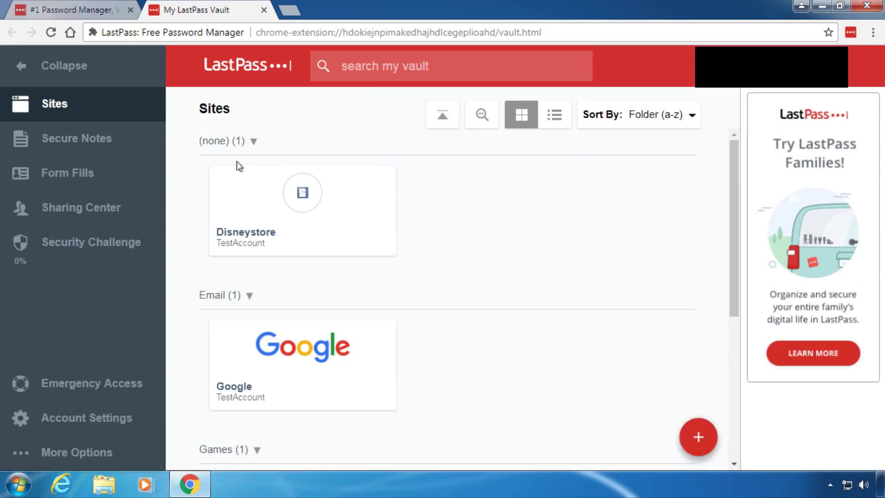
mouse_move(735, 185)
left_mouse_down()
mouse_move(711, 319)
mouse_move(731, 184)
left_mouse_up()
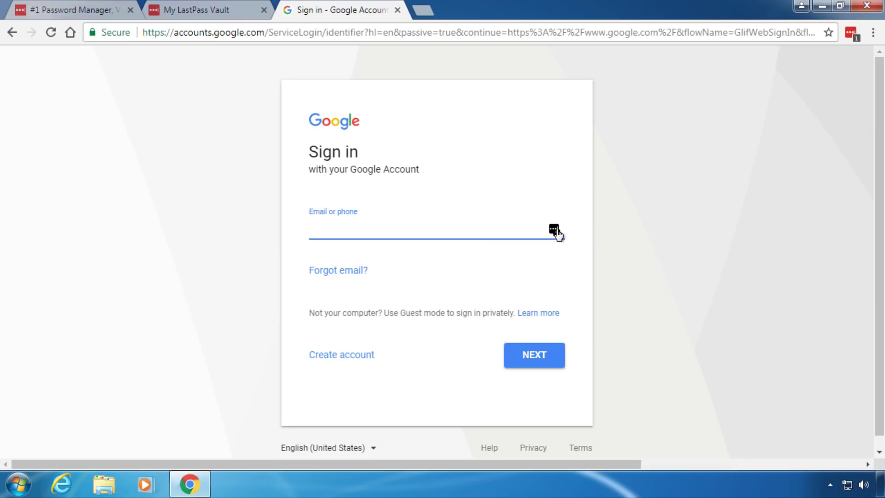
Step: Autofill the Google sign-in email with the saved TestAccount login from LastPass
left_click(555, 231)
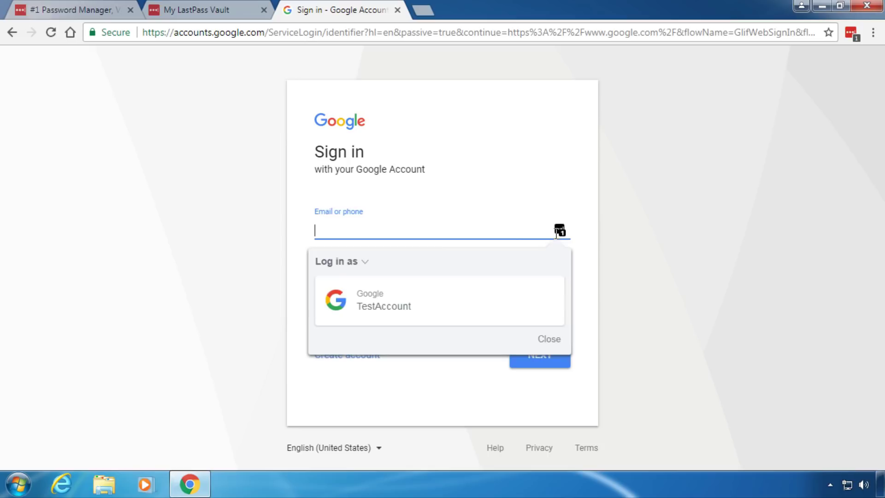
left_click(407, 309)
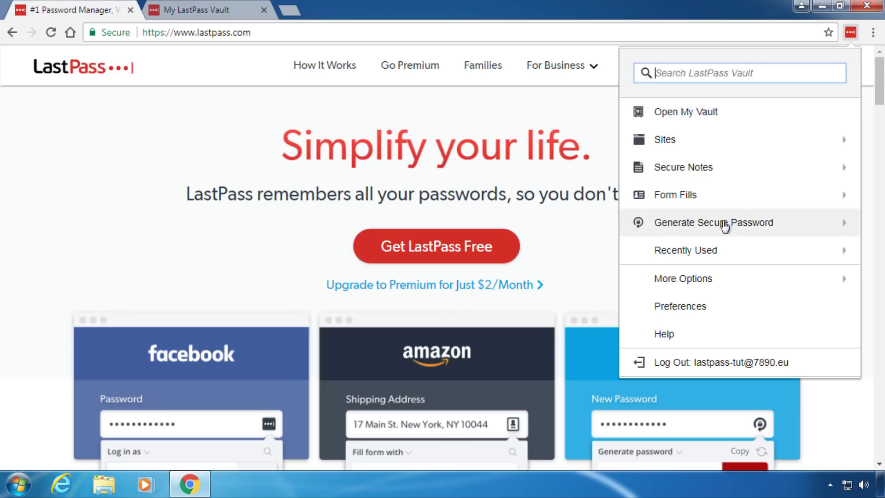
Step: Generate a secure password with its length set to 40 characters
left_click(726, 223)
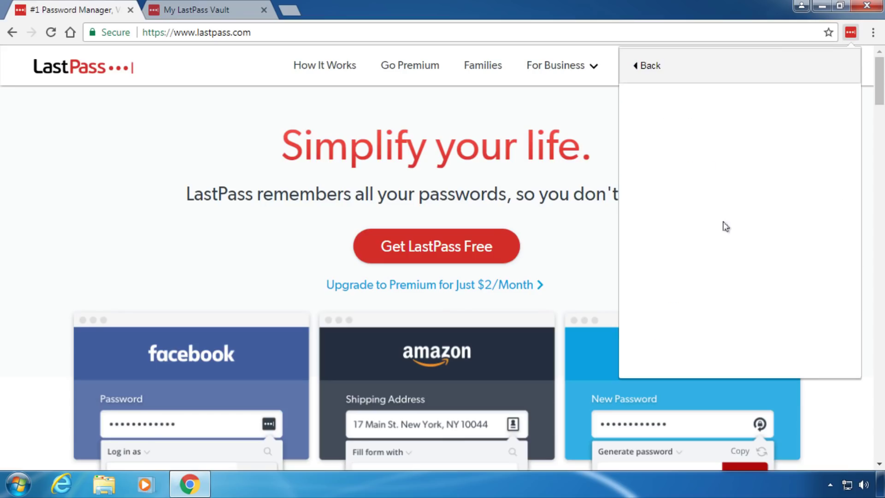
left_click(837, 173)
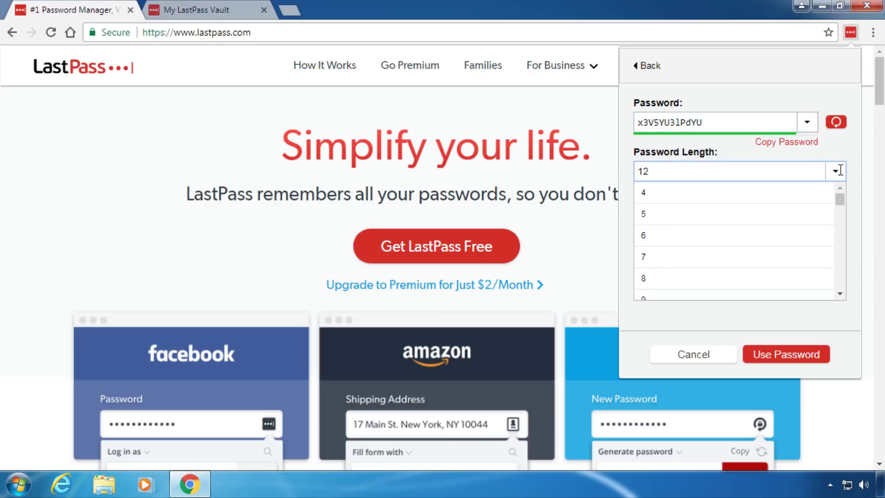
left_click_drag(842, 200, 841, 216)
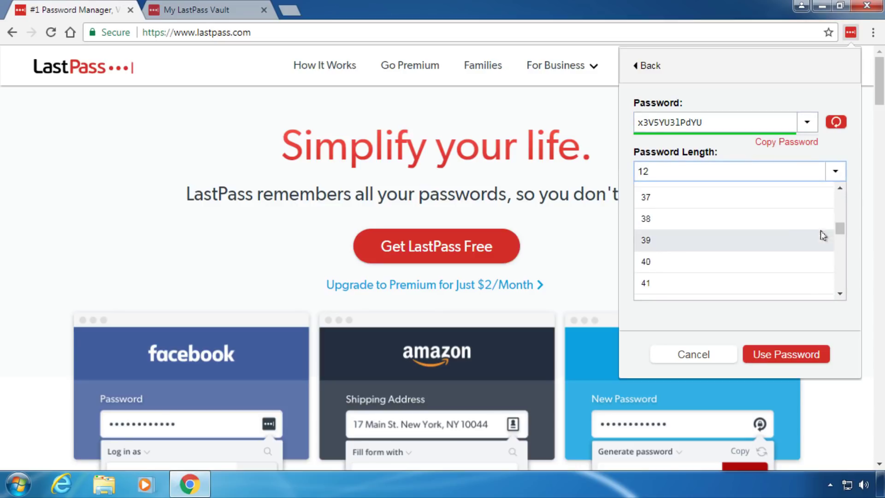
left_click(674, 262)
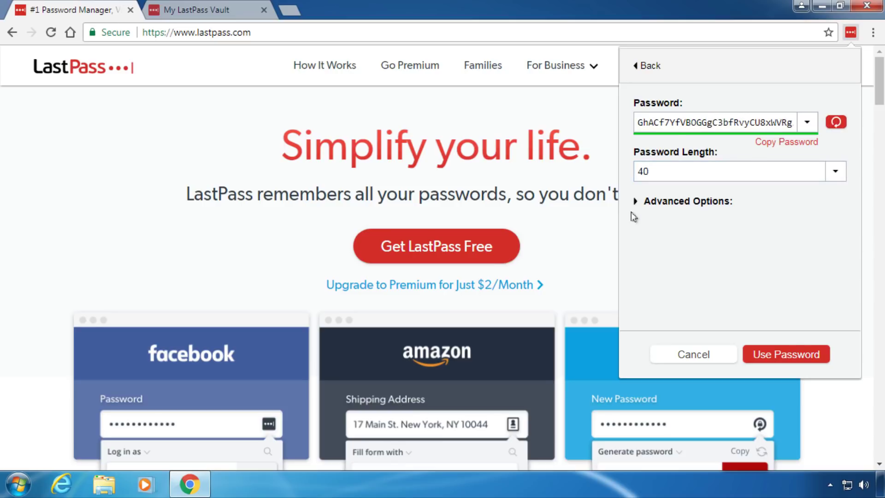
left_click_drag(855, 202, 855, 222)
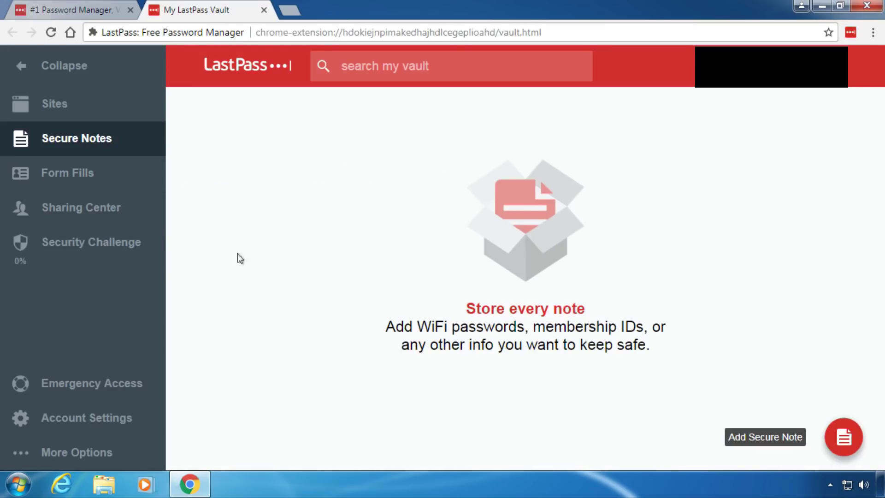
Step: Browse the vault's Form Fills, Sharing Center and Security Challenge sections
left_click(84, 184)
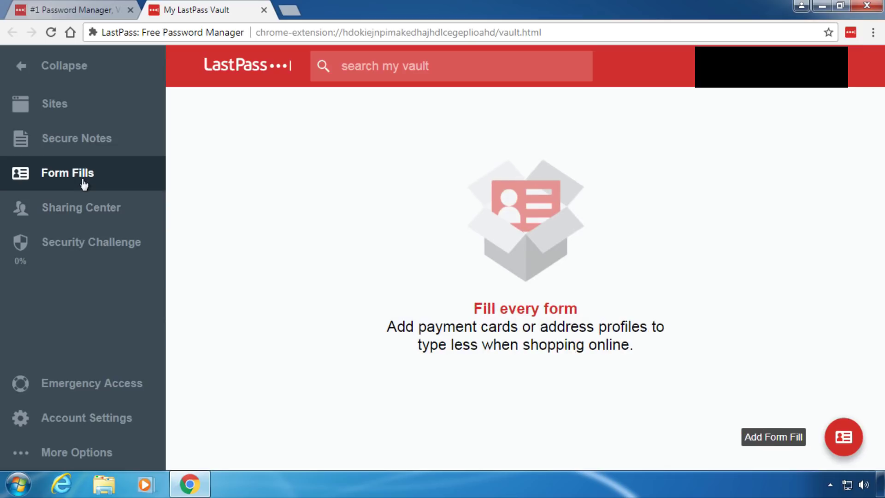
left_click(81, 211)
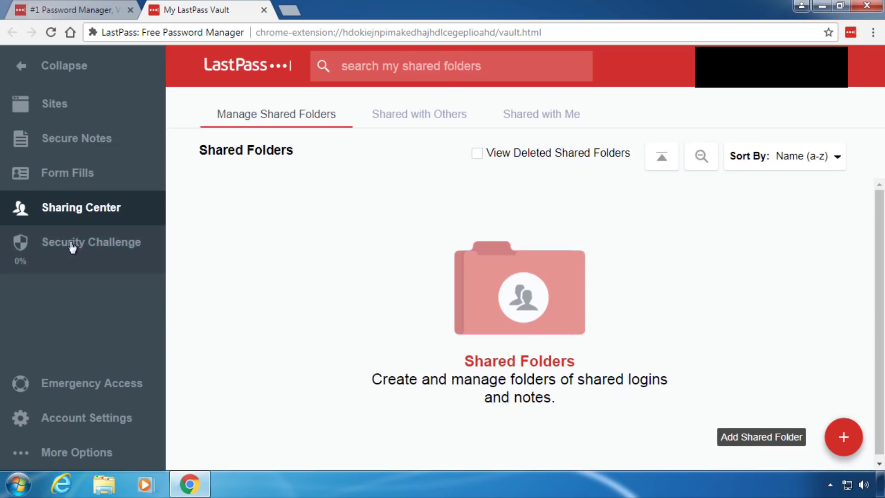
left_click(78, 238)
key("ctrl+w")
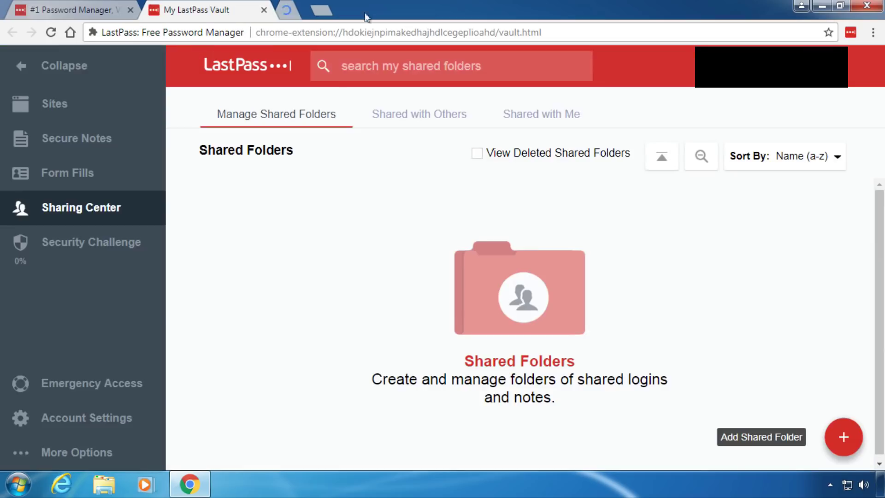
Step: Check the extra vault options, then return to the LastPass homepage's feature overview
left_click(83, 453)
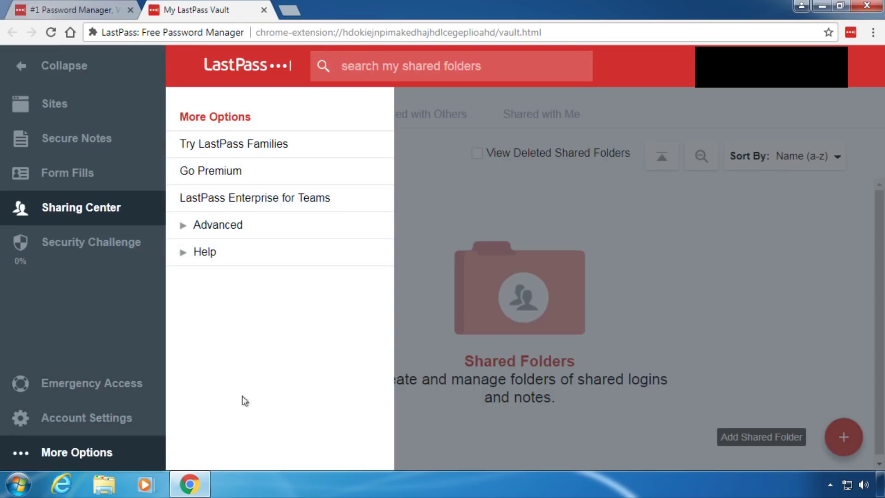
left_click(458, 256)
left_click(69, 10)
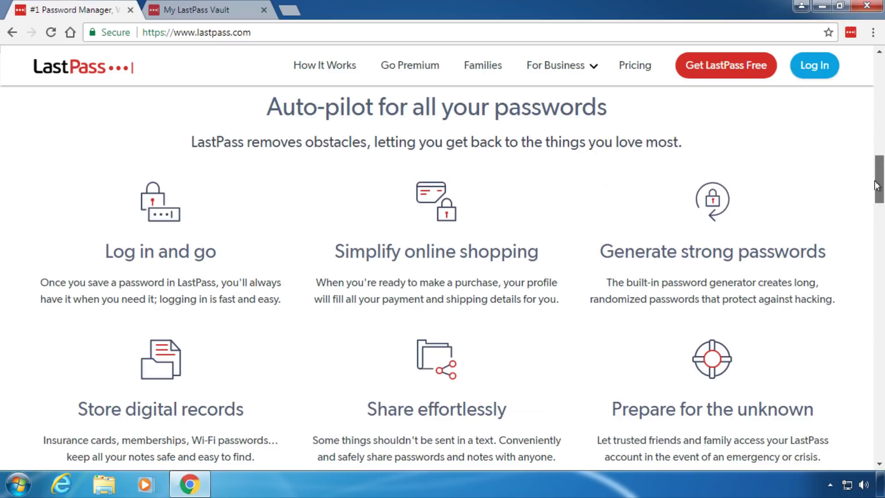
mouse_move(878, 185)
left_mouse_down()
mouse_move(866, 374)
mouse_move(874, 402)
left_mouse_up()
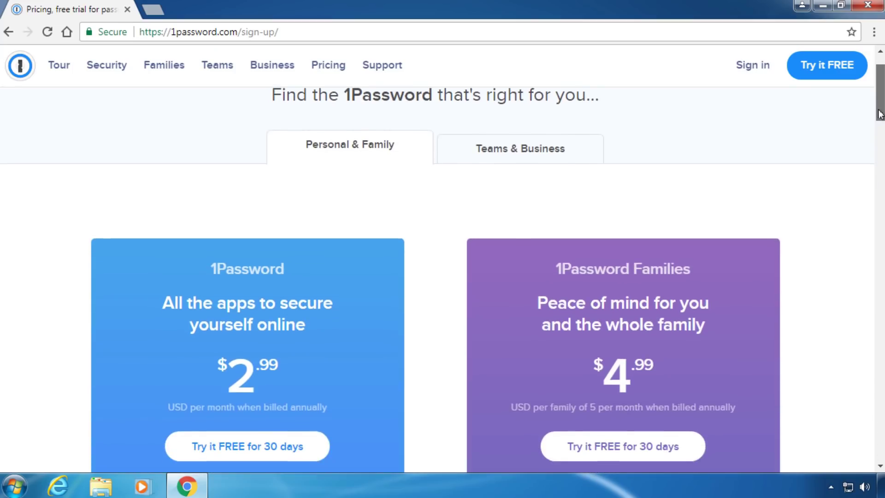
left_click_drag(880, 113, 881, 127)
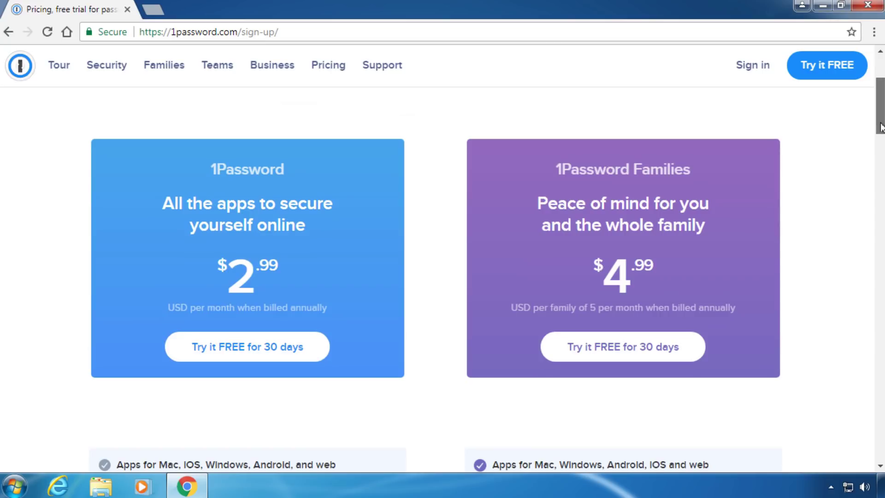
left_click_drag(881, 127, 881, 166)
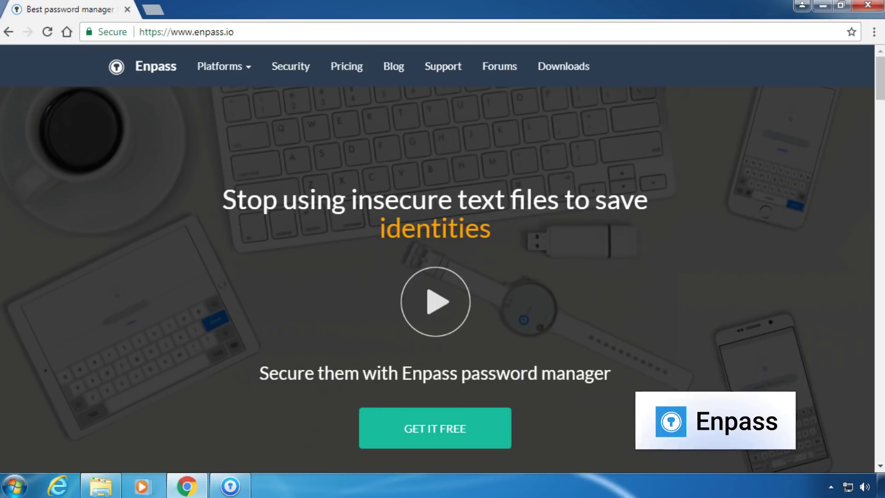
left_click_drag(881, 77, 880, 132)
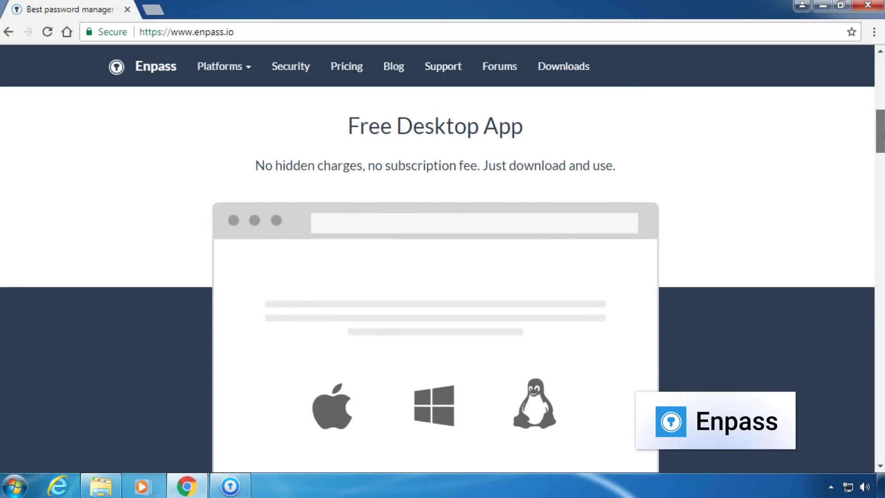
scroll(443, 277, "up", 1)
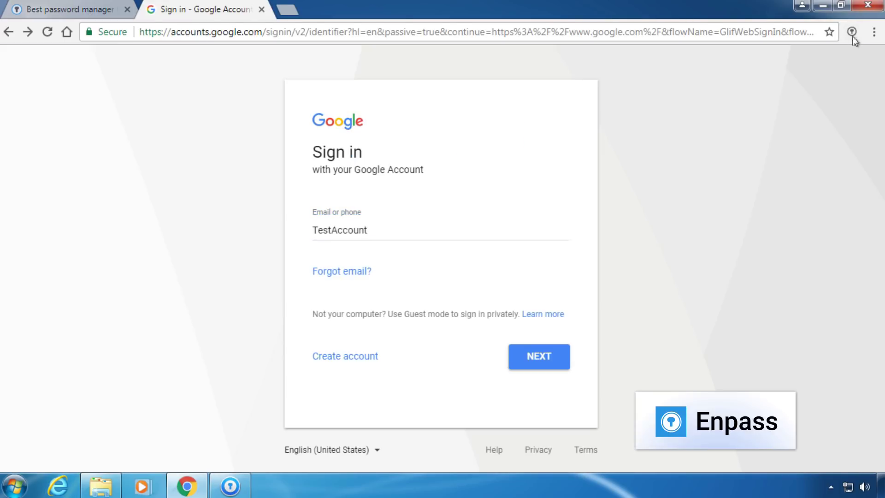
Step: Show the Enpass extension's saved Google TestAccount entry on the sign-in page
left_click(853, 32)
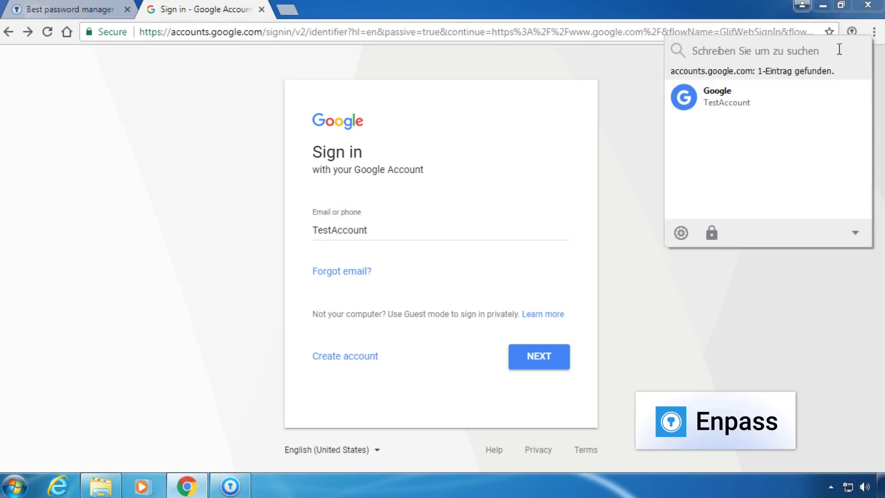
mouse_move(763, 97)
left_click(858, 98)
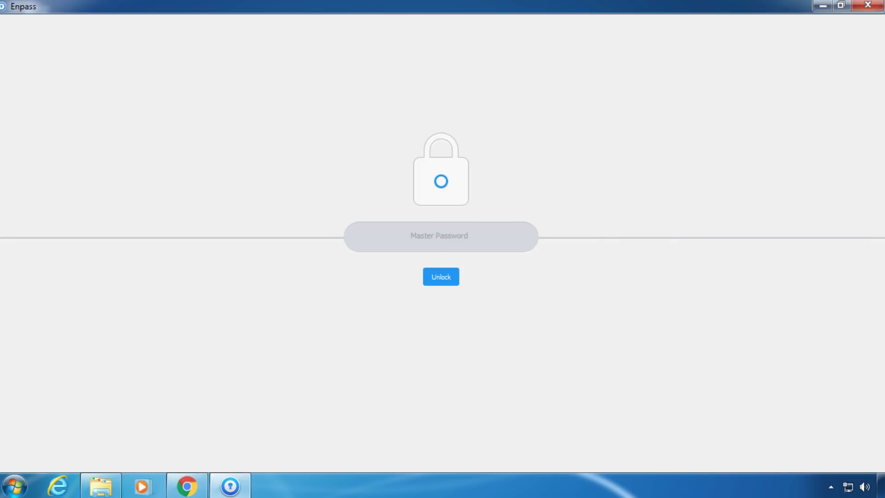
Step: Unlock the Enpass vault with the pasted master password to reveal its saved logins
left_click(443, 239)
key("ctrl+v")
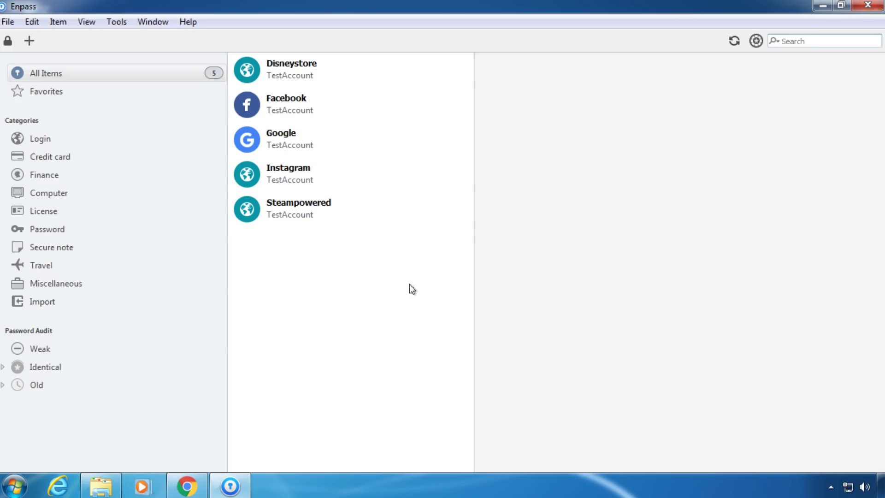
Step: Look through the Enpass app menus and view the Disneystore entry's details
left_click(8, 21)
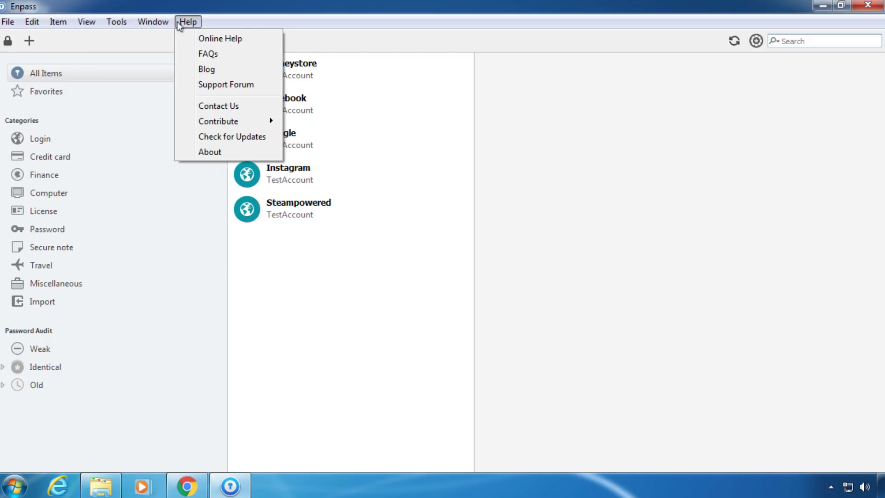
left_click(243, 34)
left_click(286, 72)
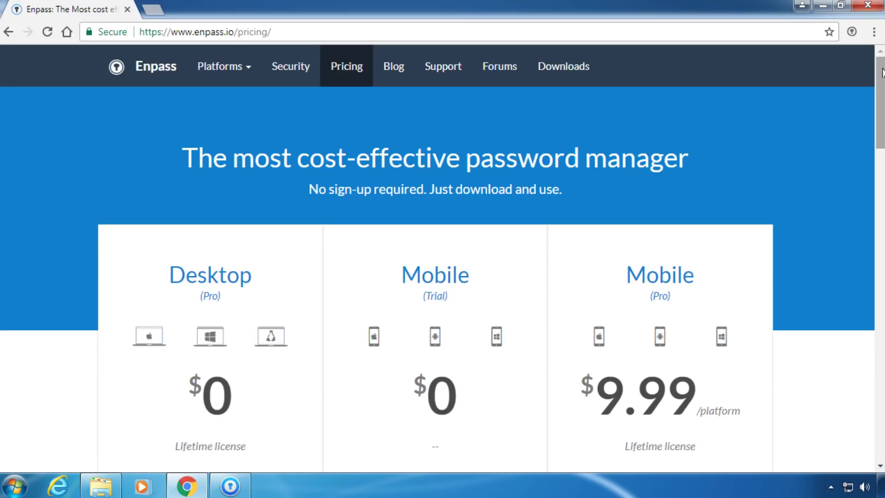
left_click_drag(882, 69, 881, 108)
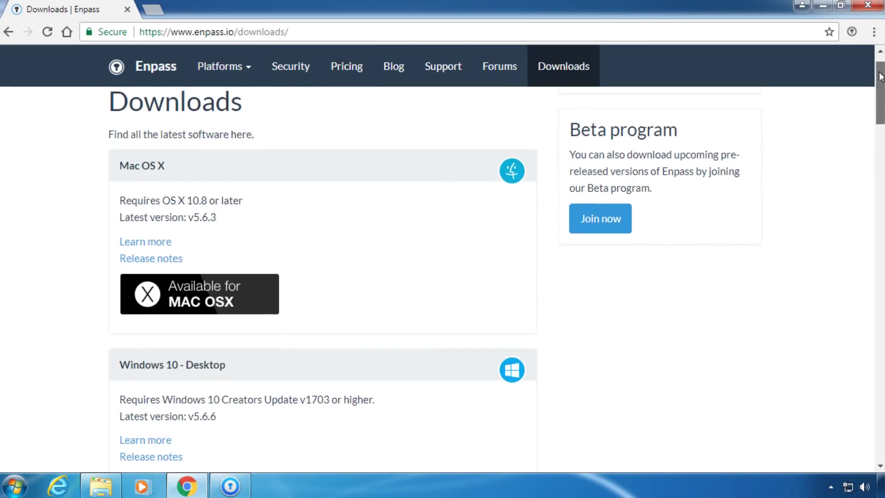
left_click_drag(882, 76, 881, 277)
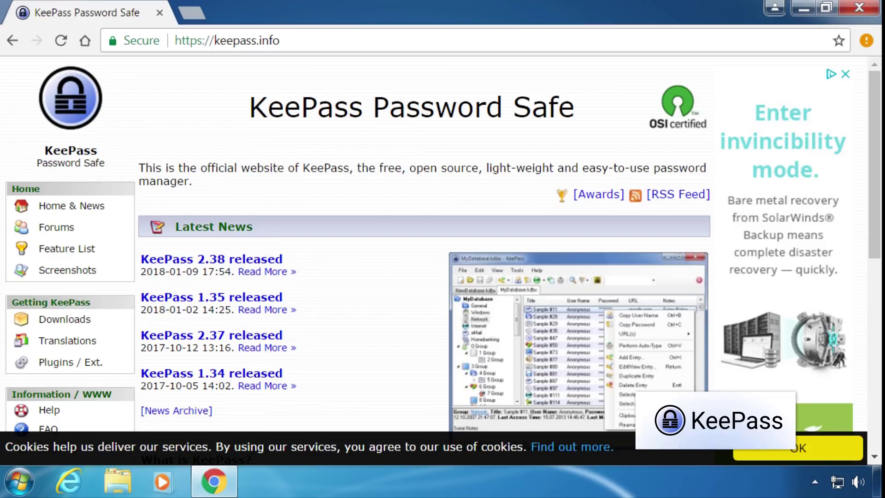
left_click_drag(874, 104, 865, 167)
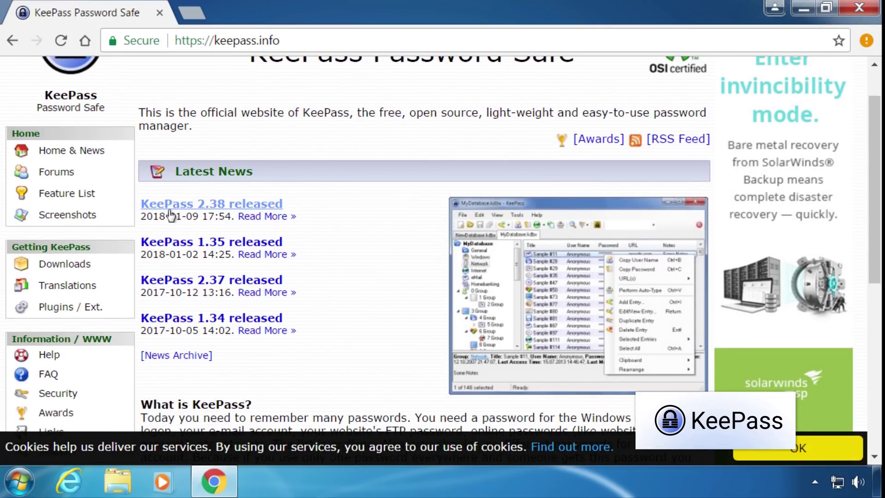
Step: Read KeePass's feature list and Strong Security section, then visit the technical FAQ
left_click(67, 193)
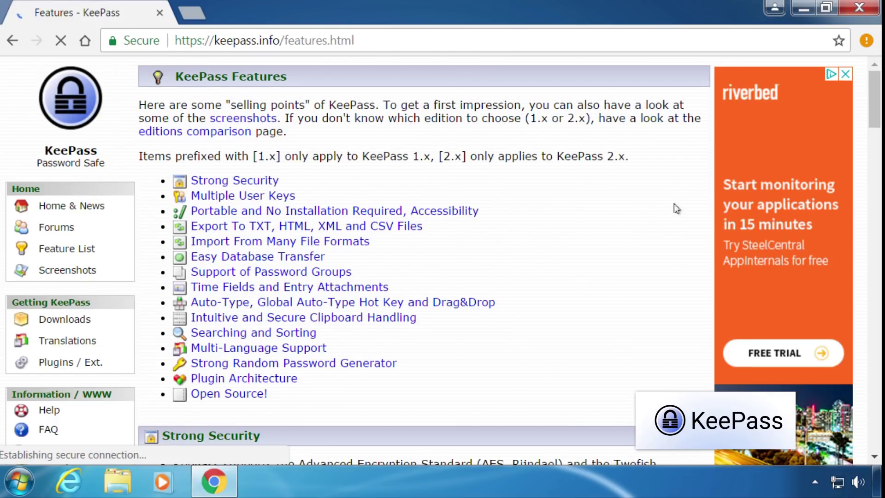
left_click_drag(874, 91, 870, 111)
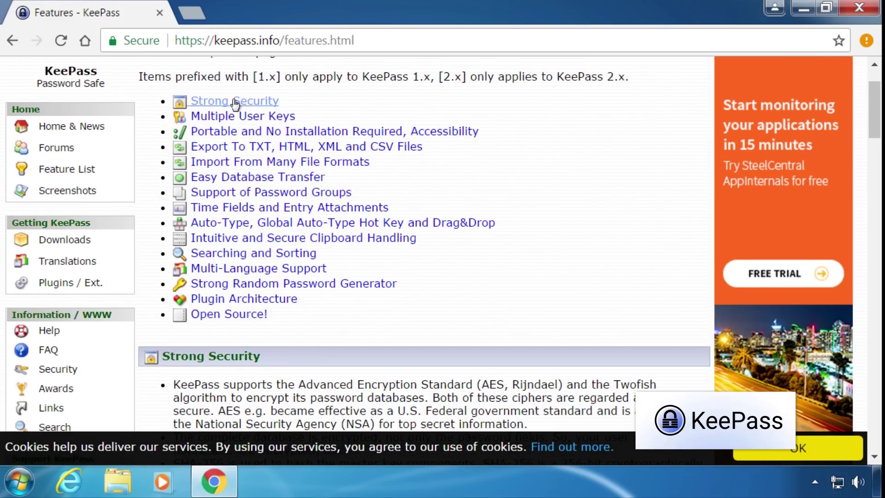
left_click(235, 102)
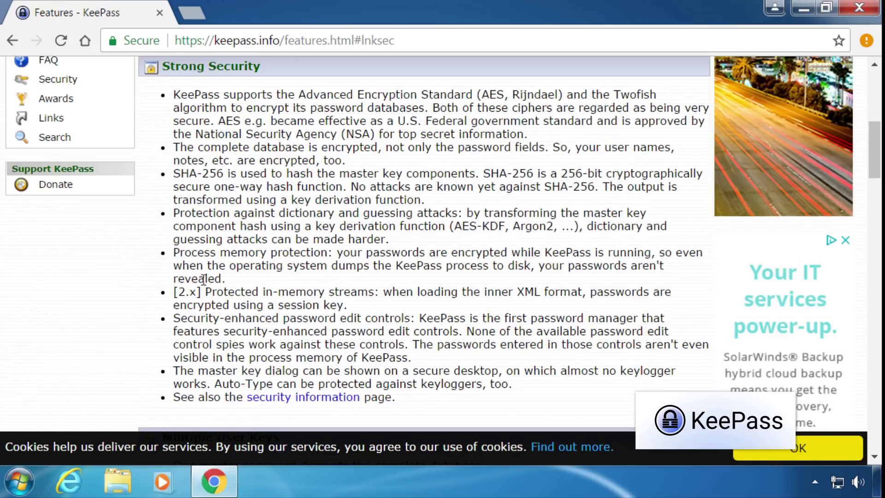
key("alt+Left")
left_click(42, 407)
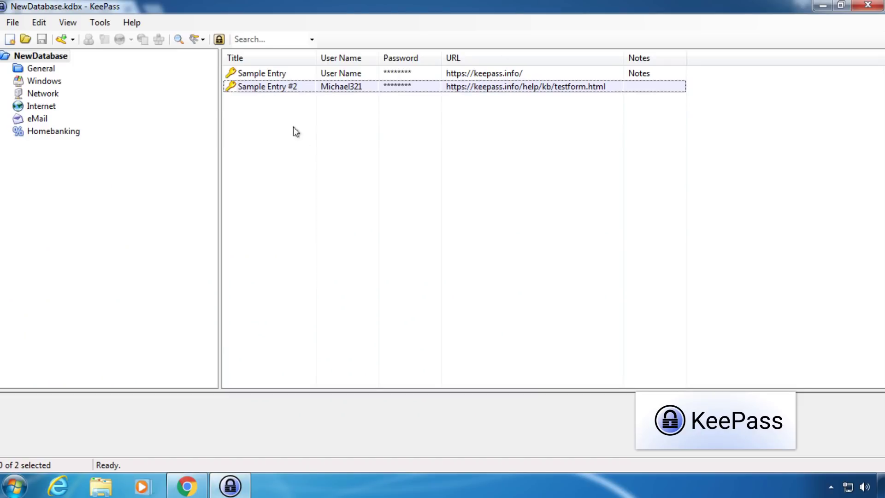
Step: Inspect Sample Entry #2's Advanced, Properties, Auto-Type and History pages in the Edit Entry dialog
double_click(274, 87)
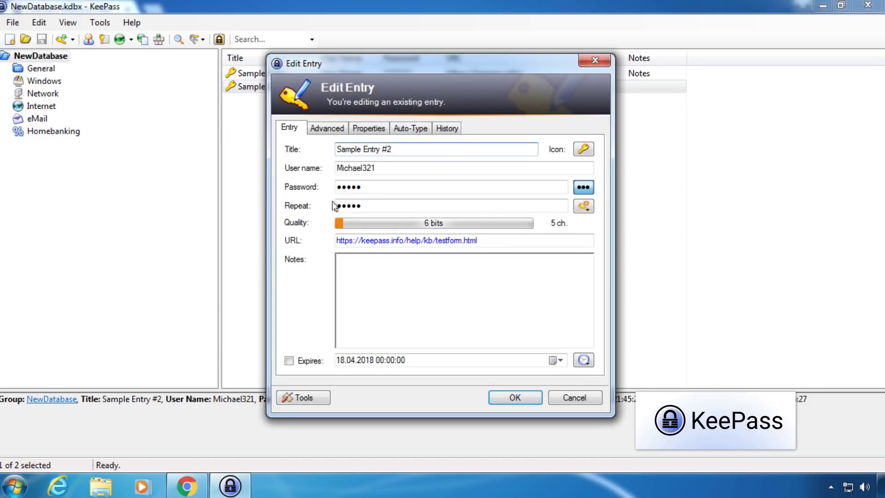
left_click(330, 131)
left_click(371, 130)
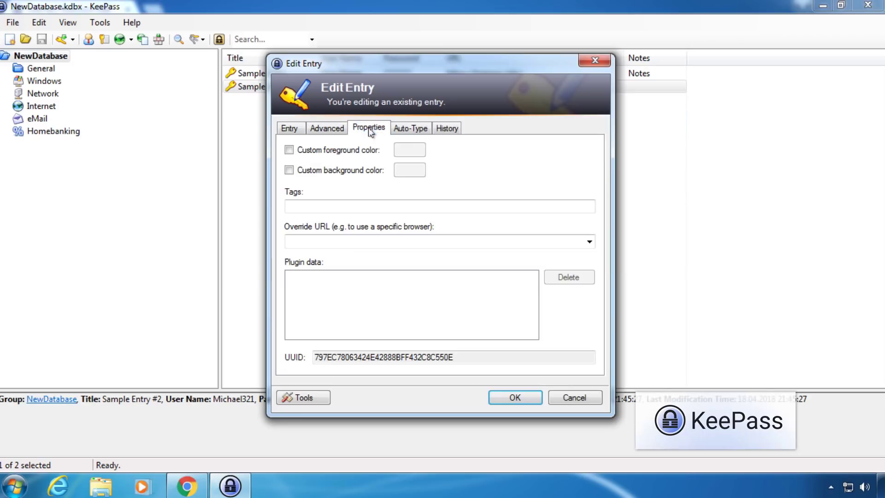
left_click(408, 130)
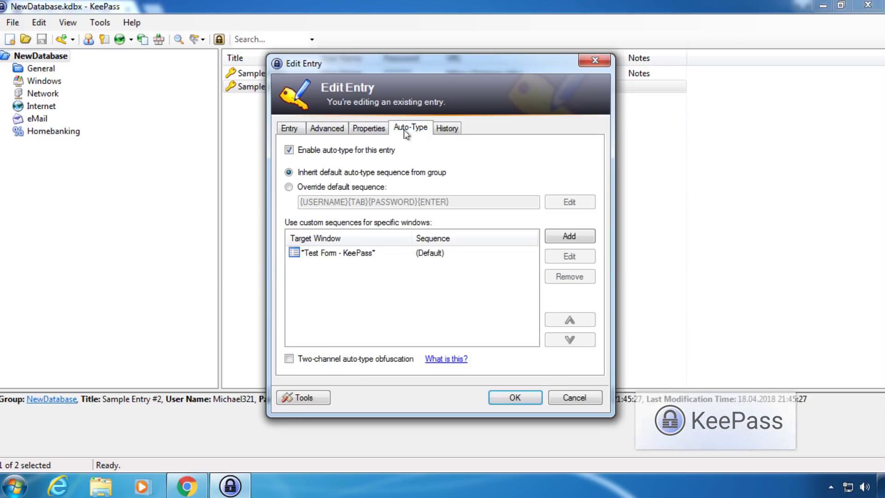
left_click(449, 130)
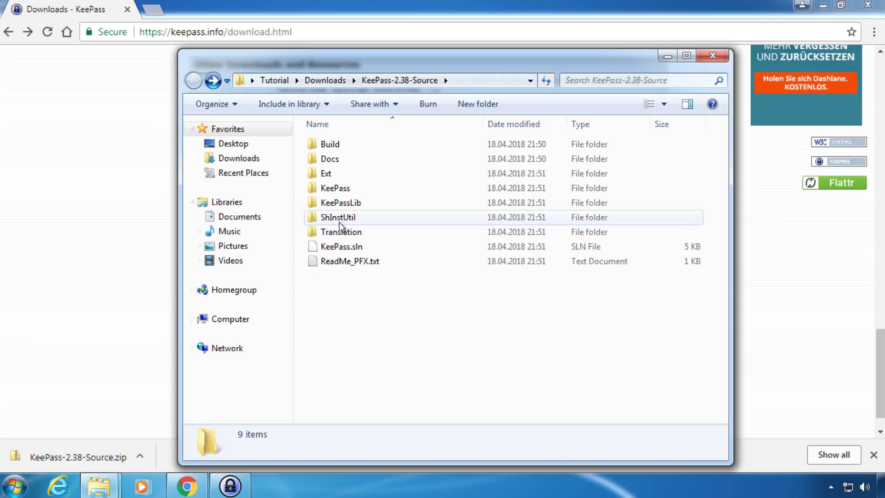
Step: Browse into the KeePass folder of the extracted KeePass-2.38-Source files
double_click(335, 188)
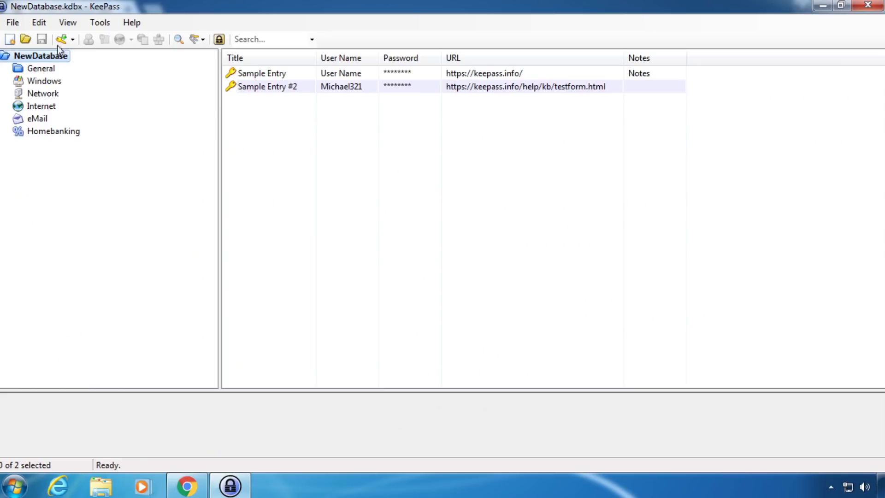
left_click(61, 40)
left_click(585, 205)
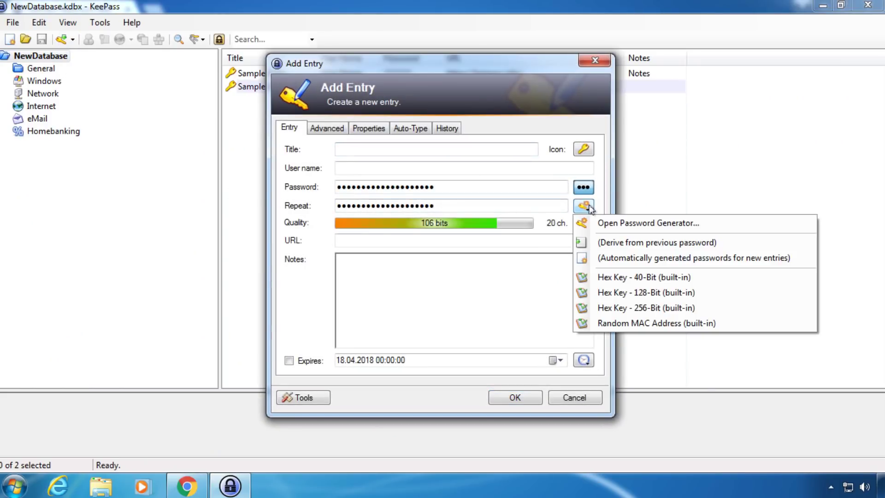
left_click(626, 298)
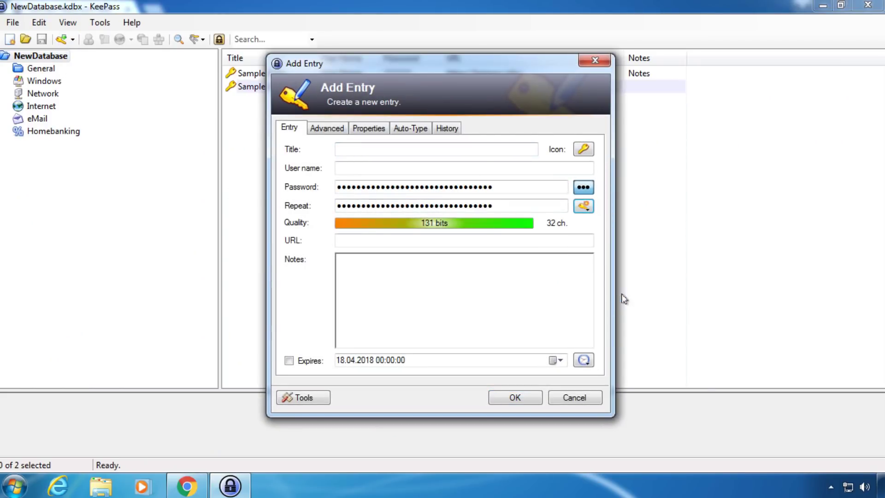
left_click(582, 188)
left_click(583, 188)
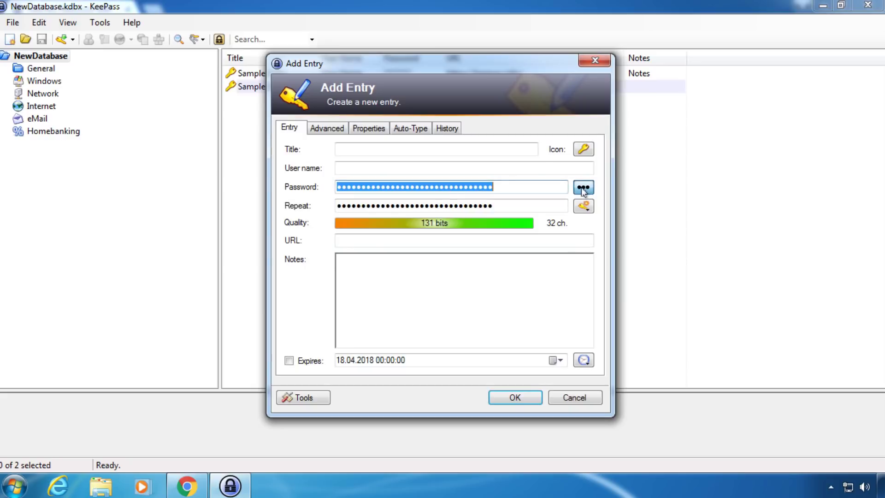
left_click(575, 398)
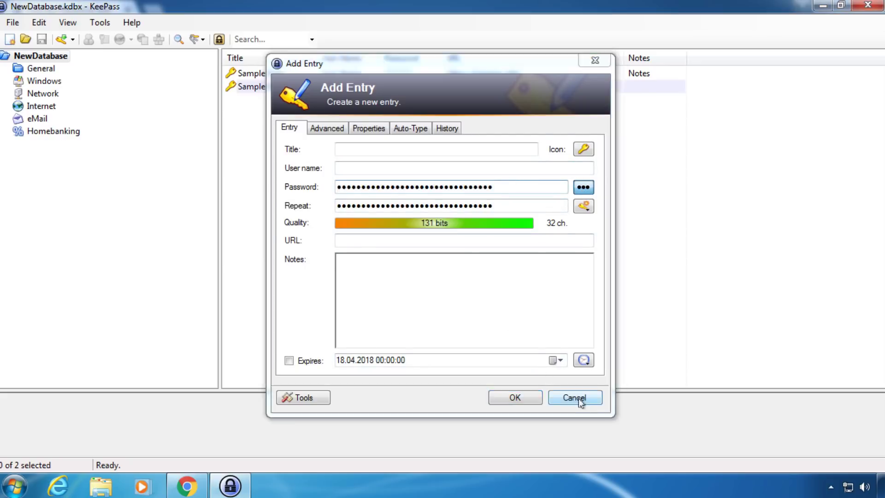
left_click(13, 22)
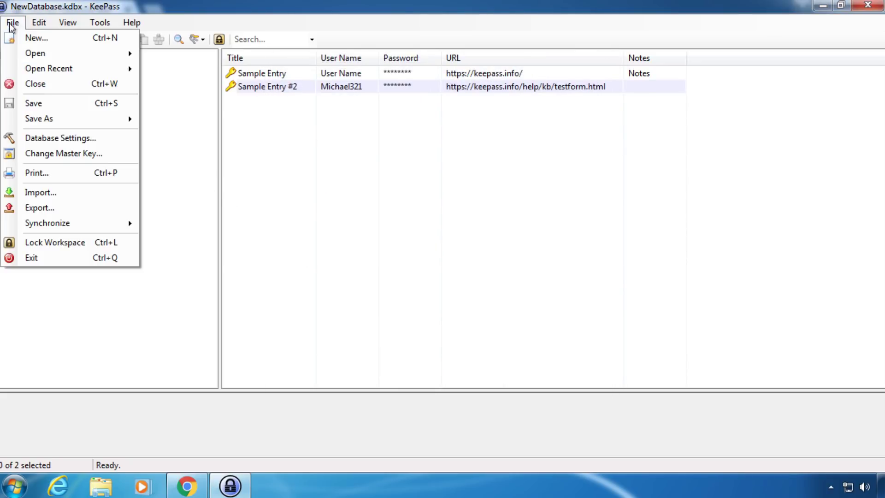
left_click(39, 22)
mouse_move(67, 22)
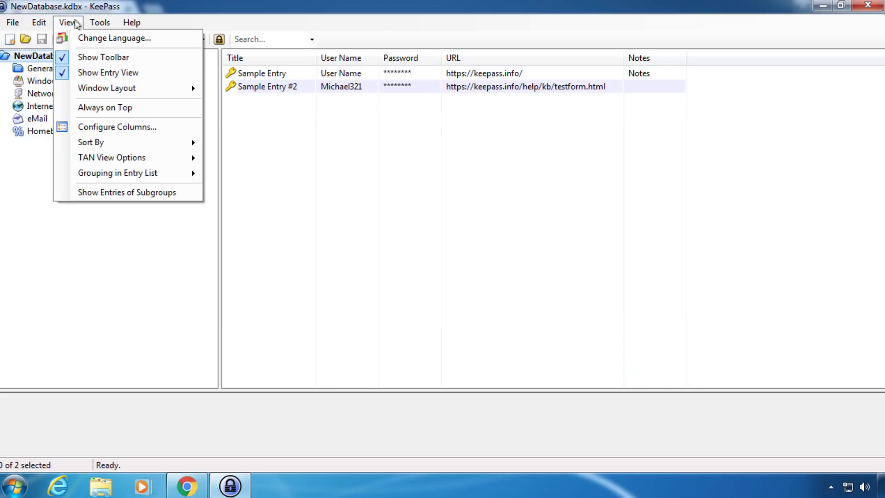
left_click(100, 22)
left_click(131, 22)
left_click(132, 22)
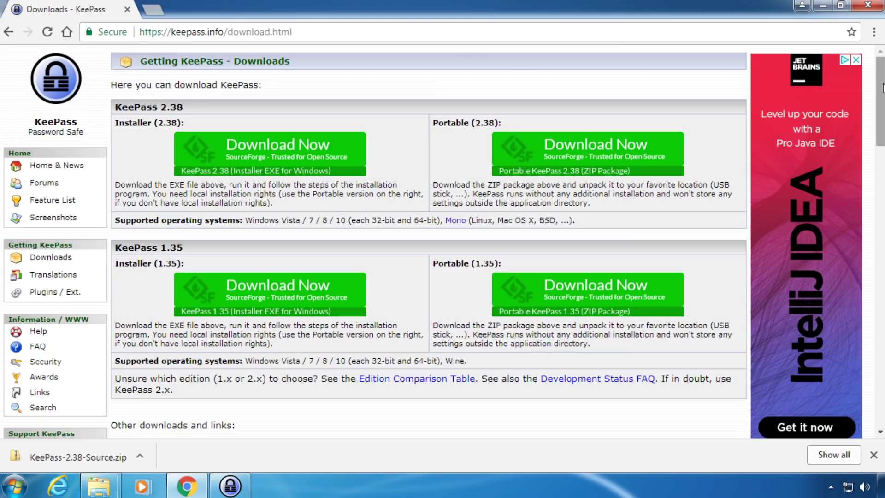
left_click_drag(881, 84, 866, 339)
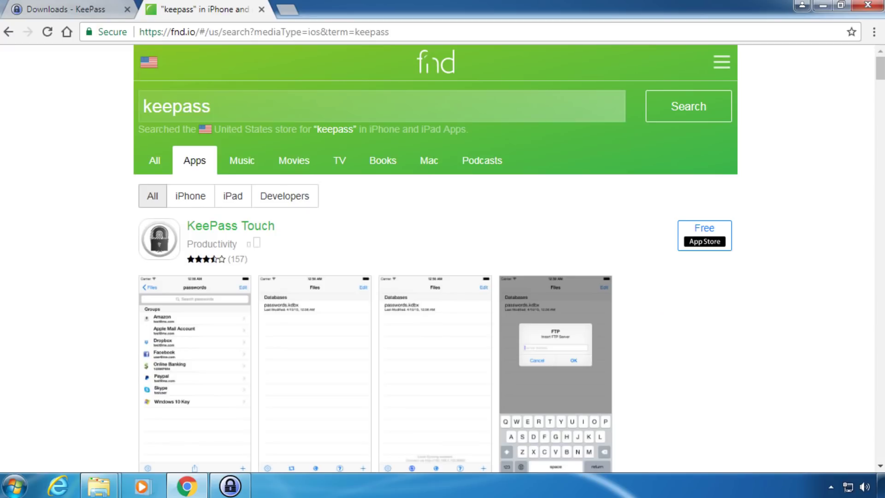
left_click_drag(879, 66, 881, 121)
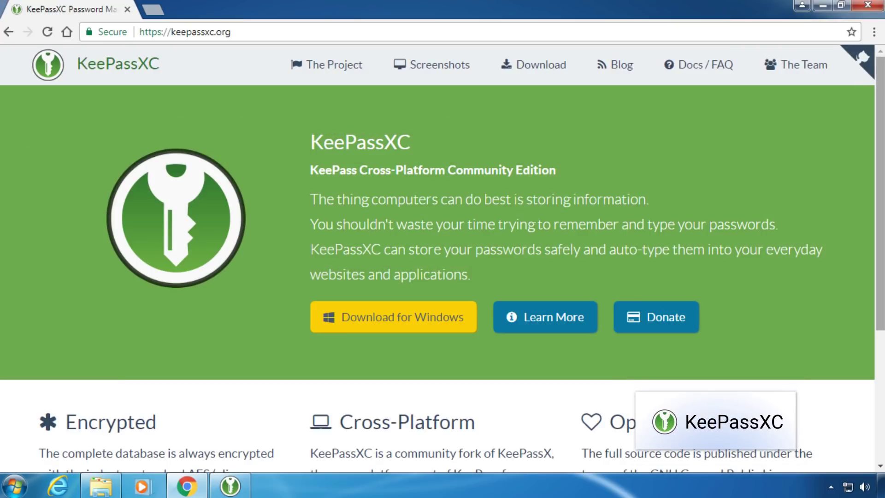
left_click_drag(882, 83, 881, 212)
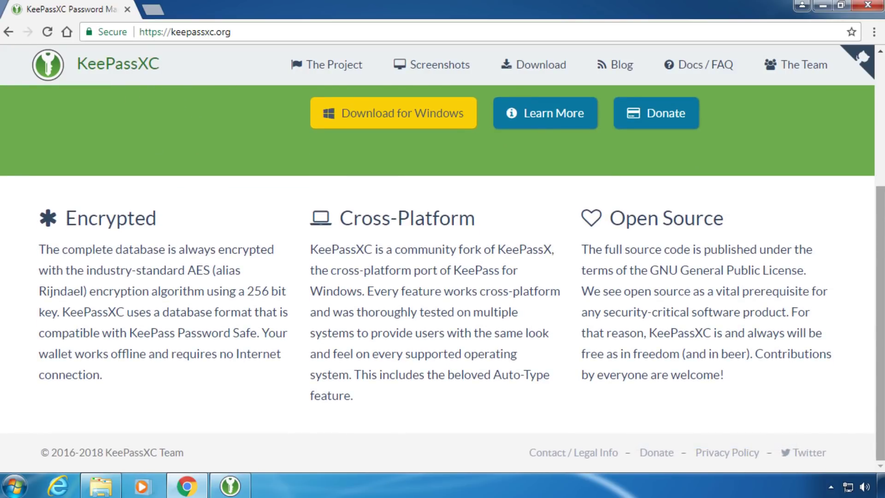
Step: Switch to the KeePassXC app showing NewDatabase.kdbx's master key prompt
key("alt+Tab")
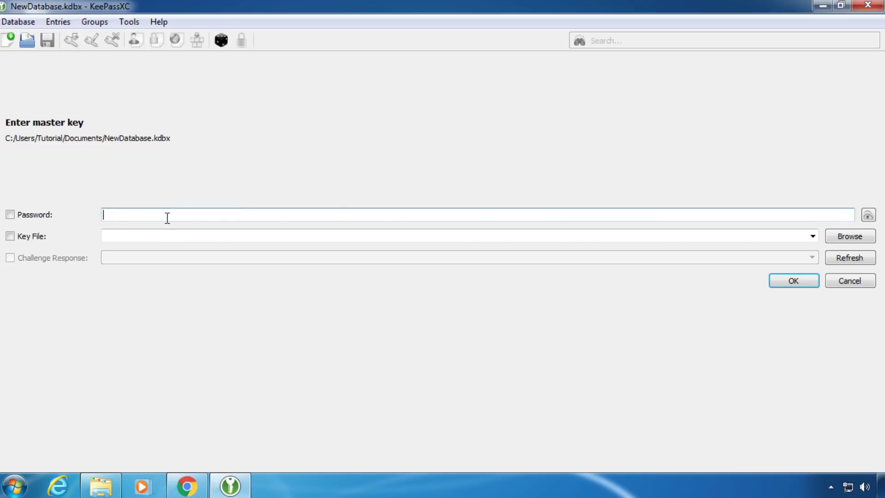
Step: Unlock NewDatabase with the pasted master password to list its two sample entries
key("ctrl+v")
left_click(794, 280)
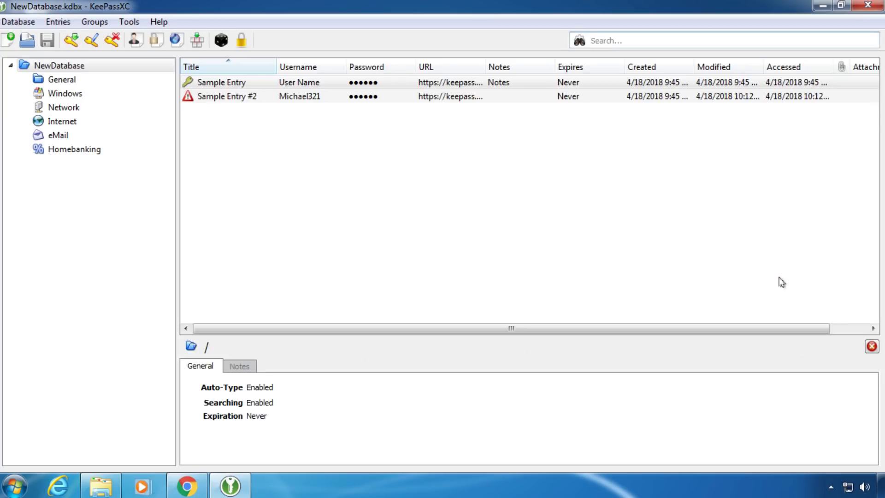
Step: Review Sample Entry #2's Advanced, Icon, Auto-Type and Properties pages, then return to the list
double_click(270, 97)
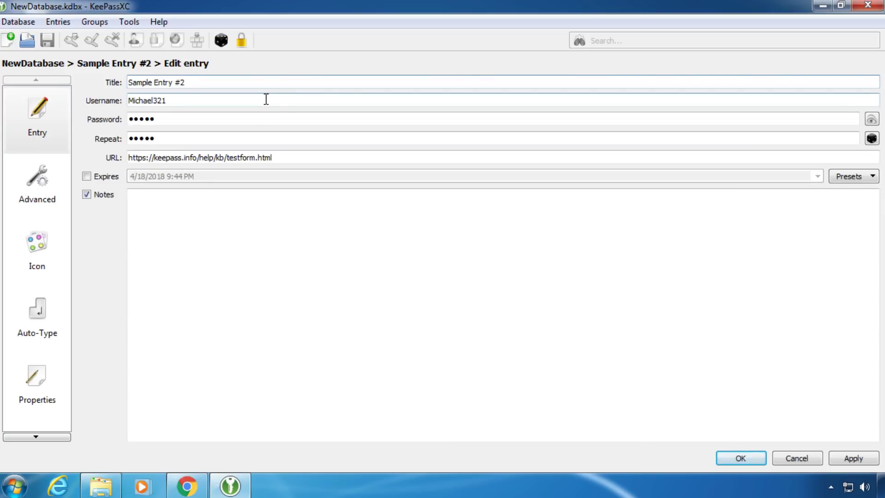
left_click(51, 184)
left_click(43, 249)
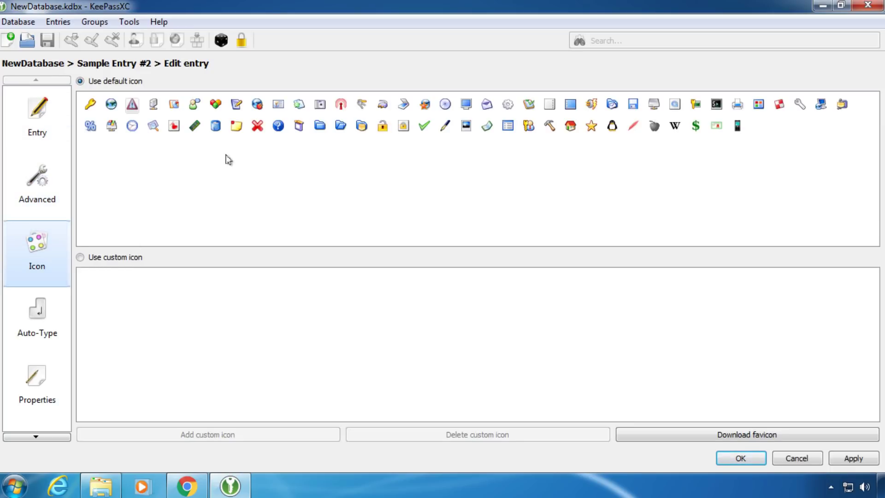
left_click(51, 315)
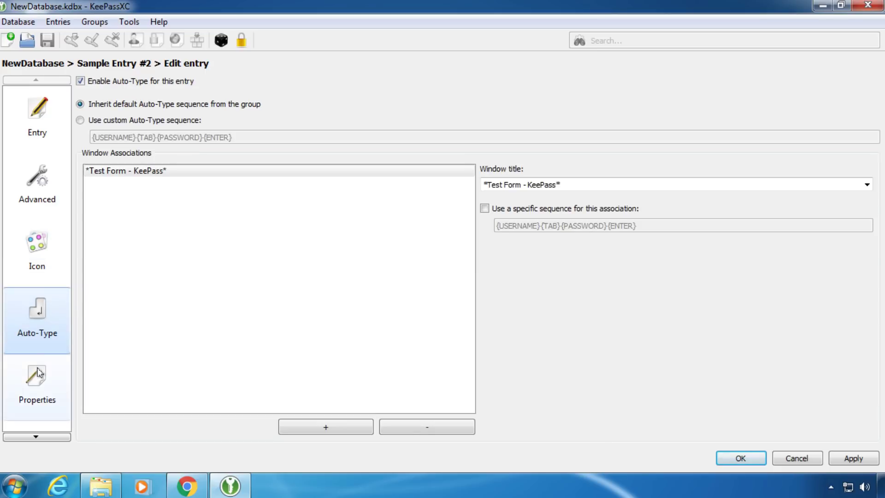
left_click(40, 387)
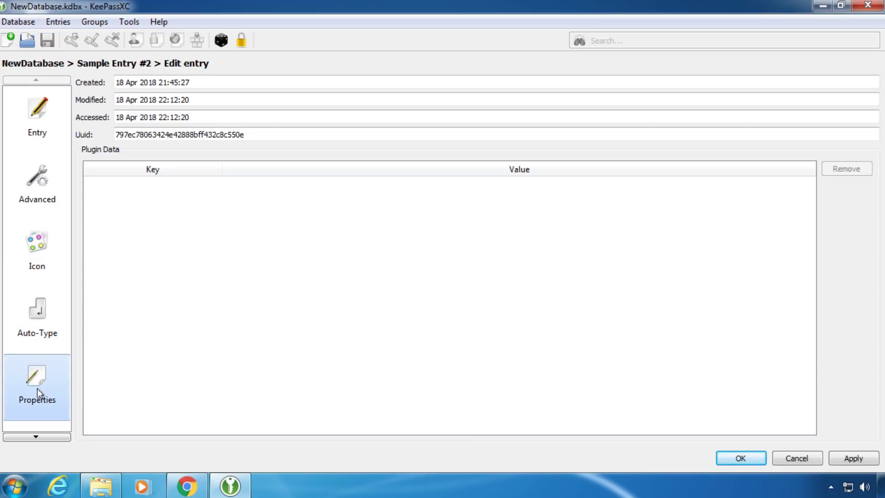
left_click(753, 459)
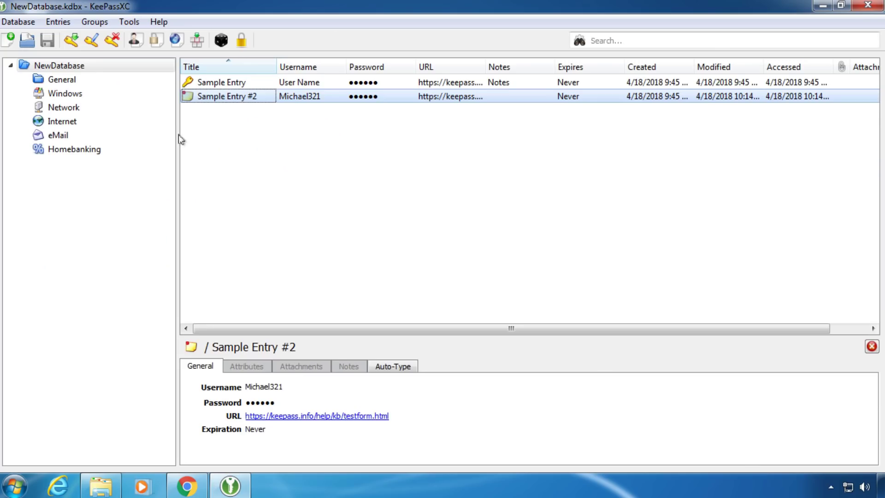
Step: Generate a 60-character random password including special characters and copy it to the clipboard
left_click(221, 41)
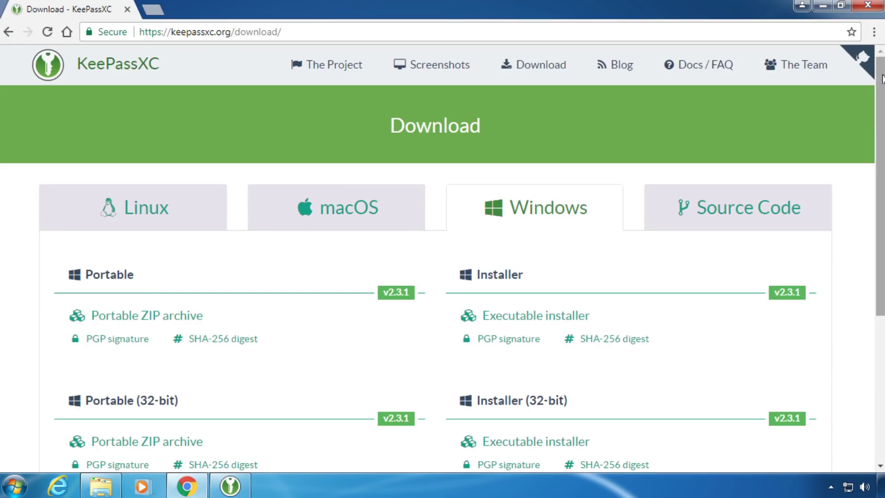
left_click_drag(882, 77, 881, 134)
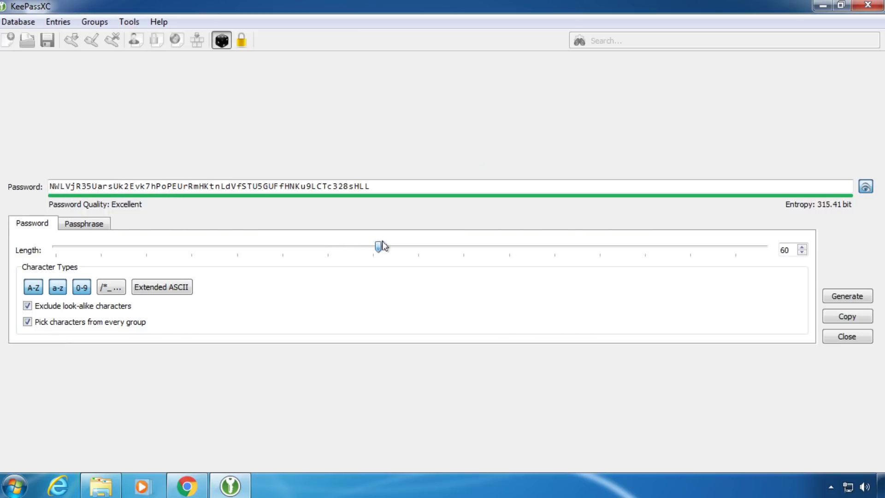
left_click_drag(382, 246, 378, 246)
left_click(112, 288)
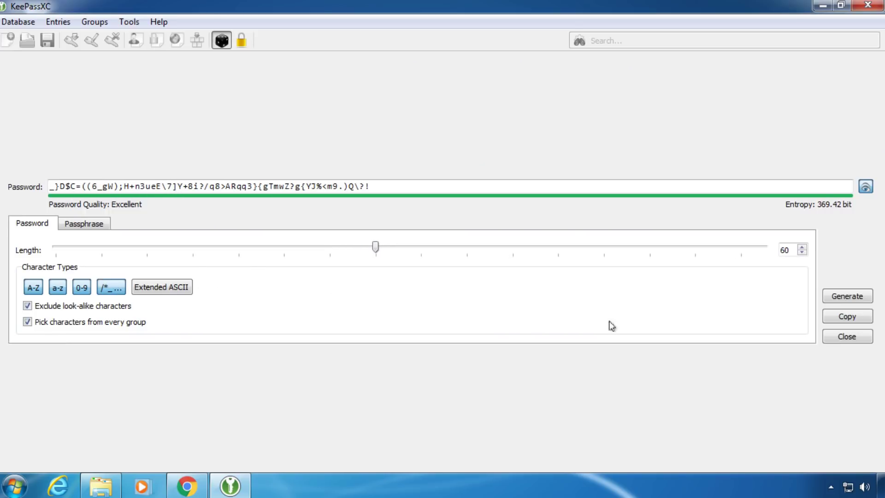
left_click(843, 315)
left_click(847, 337)
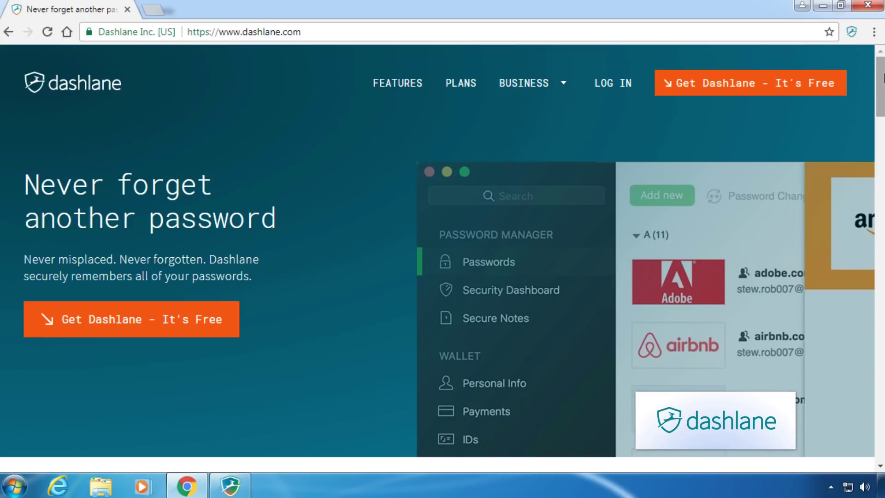
left_click_drag(883, 73, 865, 159)
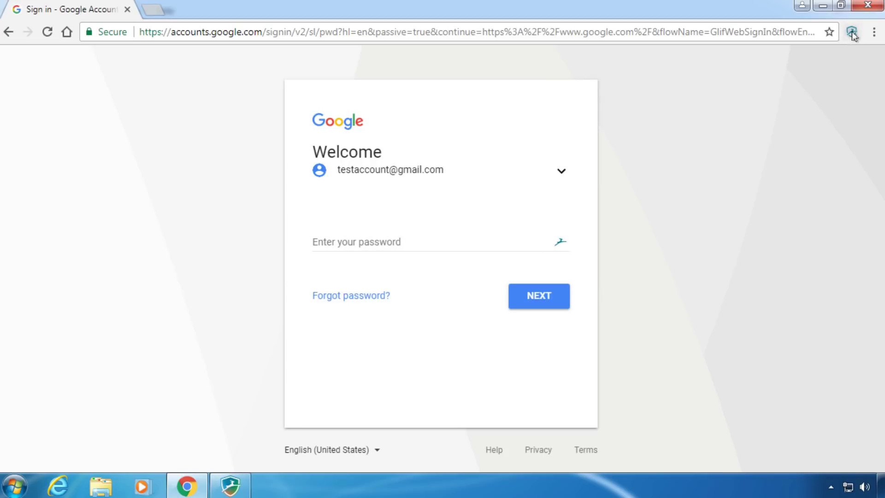
Step: View this website's saved logins in Dashlane, then generate a 28-character password with symbols
left_click(852, 31)
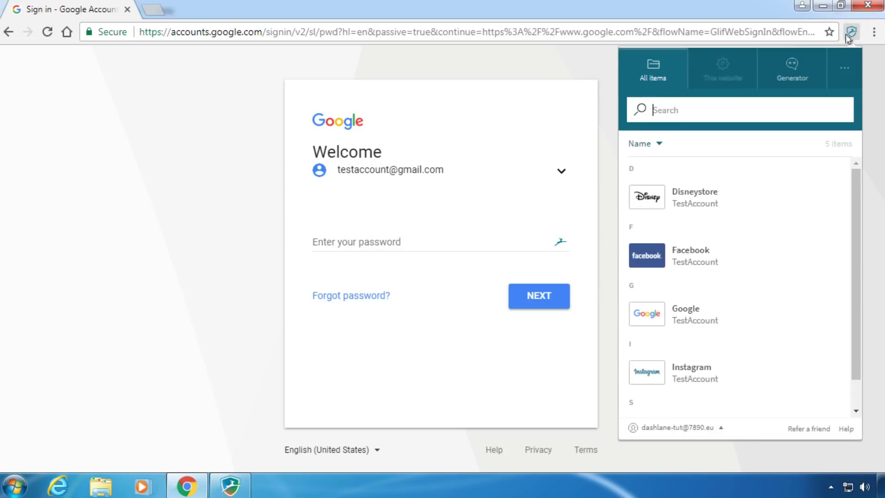
left_click(736, 80)
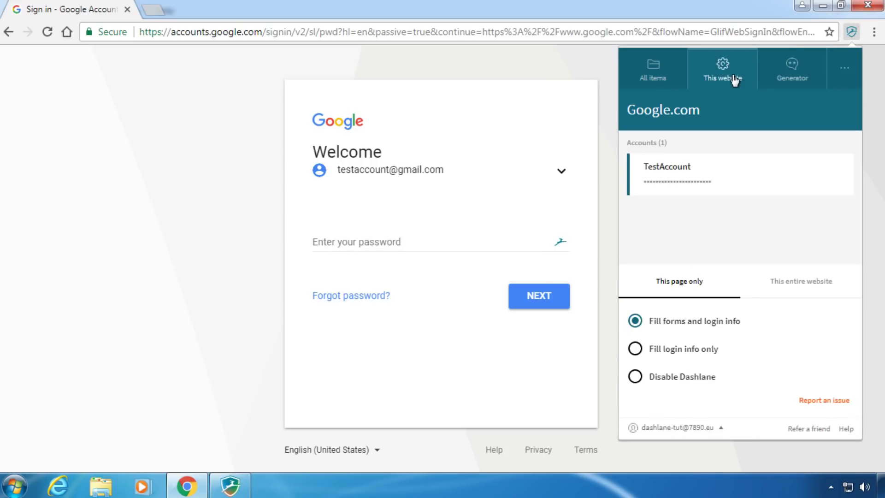
left_click(788, 73)
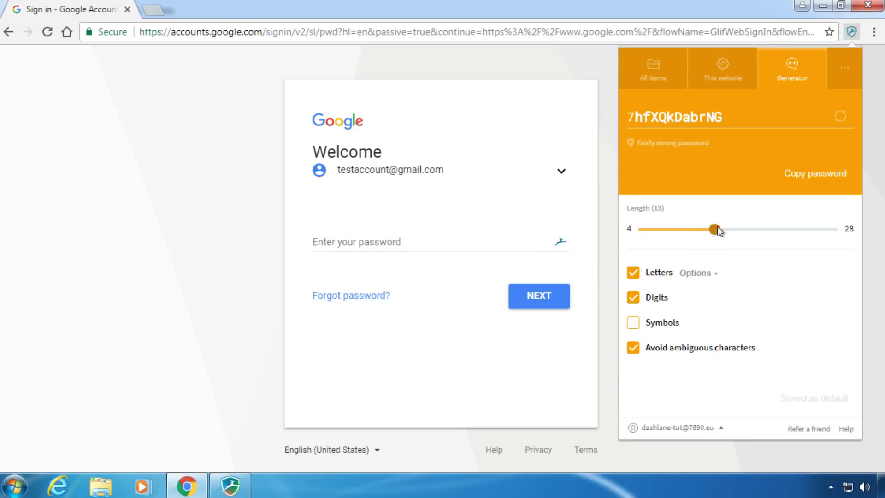
left_click_drag(838, 233, 841, 234)
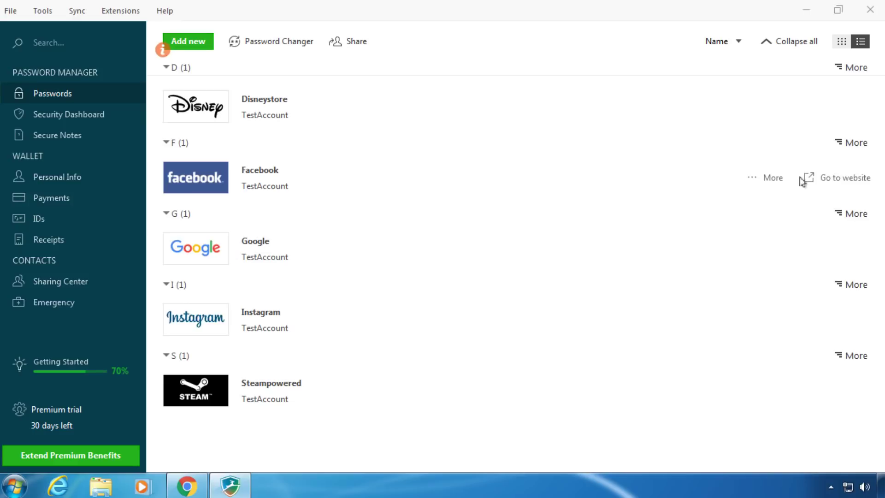
Step: View the saved Google login's details and reveal its extra options in Dashlane
left_click(321, 253)
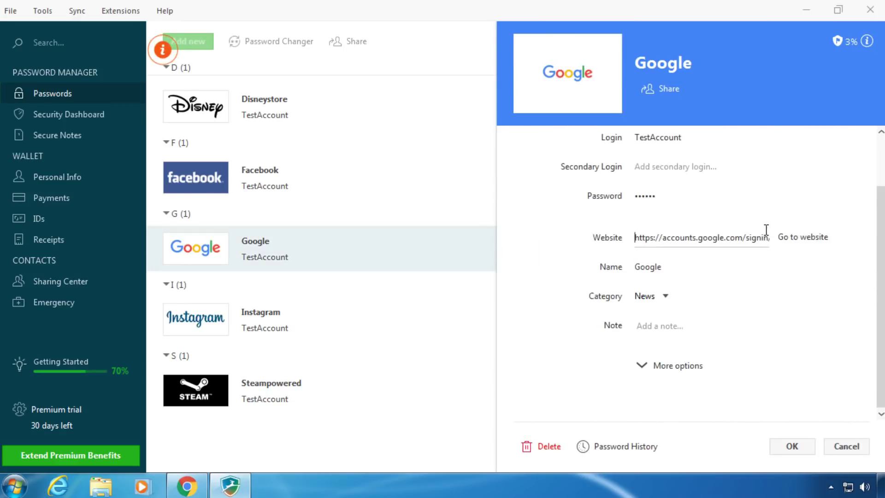
left_click(647, 387)
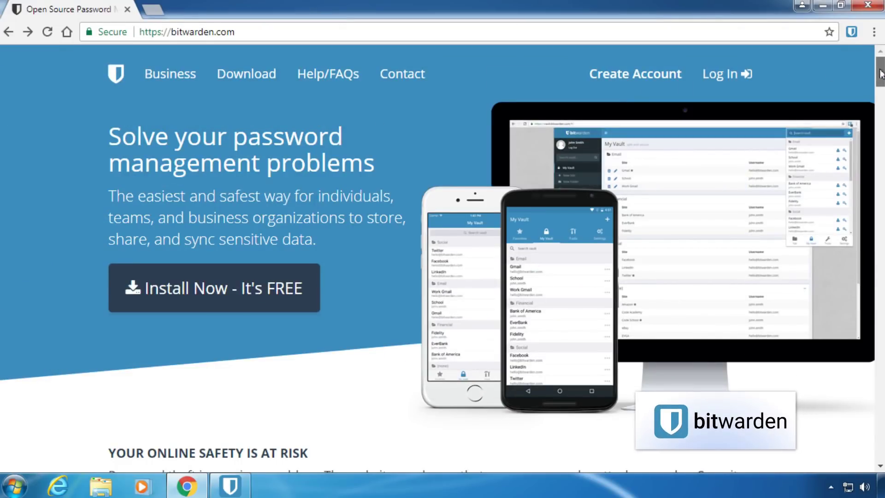
left_click_drag(881, 72, 882, 185)
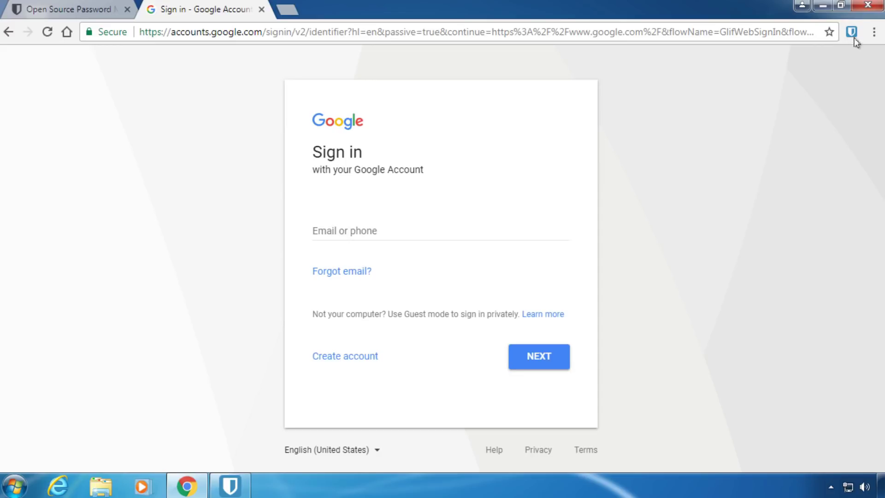
Step: List the vault's Google and Instagram logins and view the Google entry's username and password
left_click(852, 33)
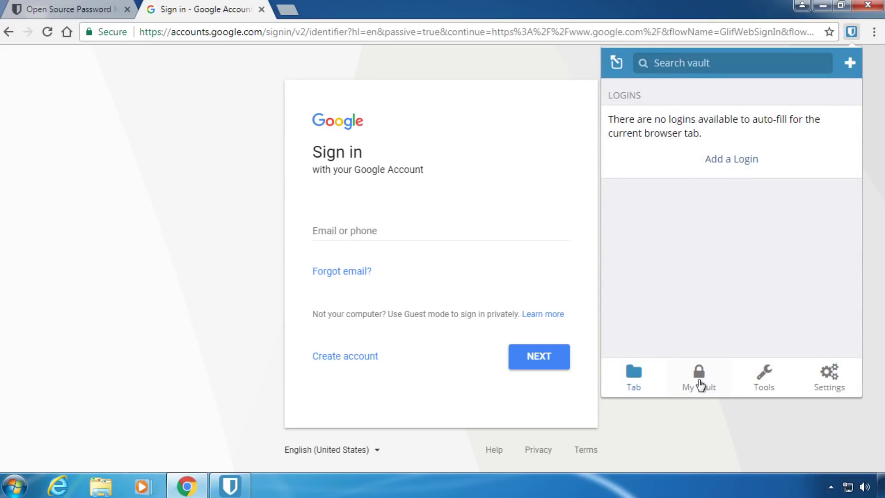
left_click(700, 382)
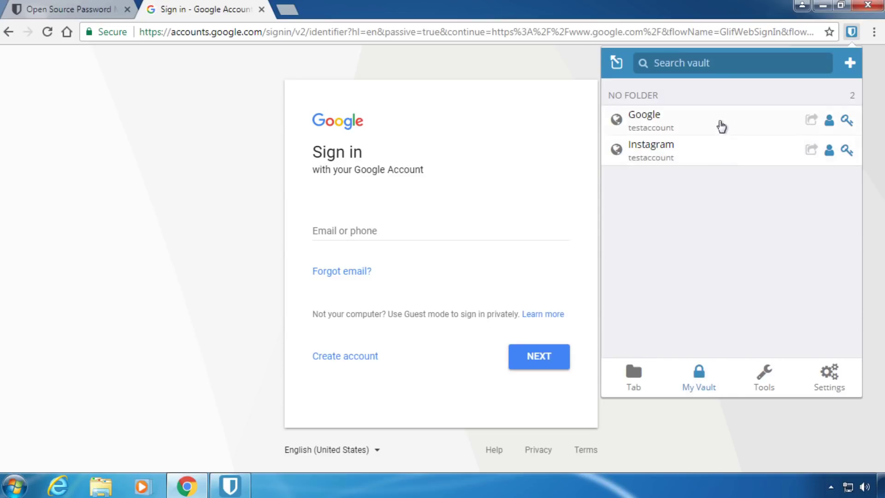
left_click(722, 119)
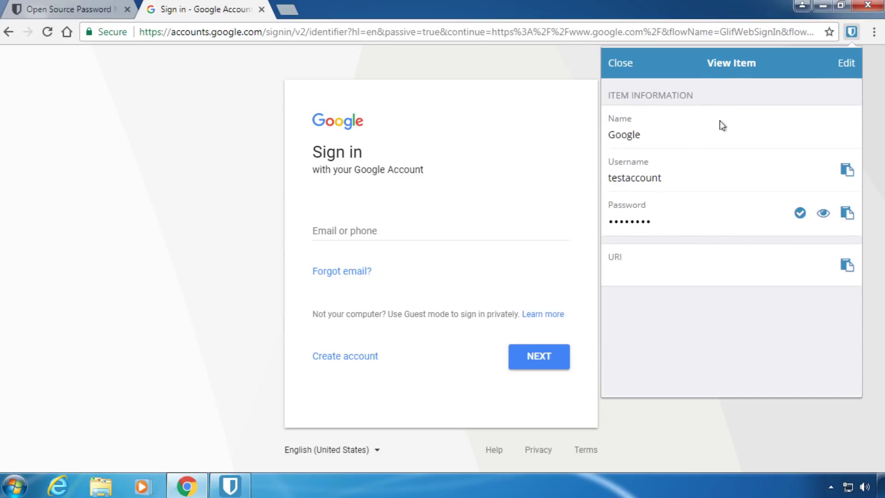
left_click(620, 63)
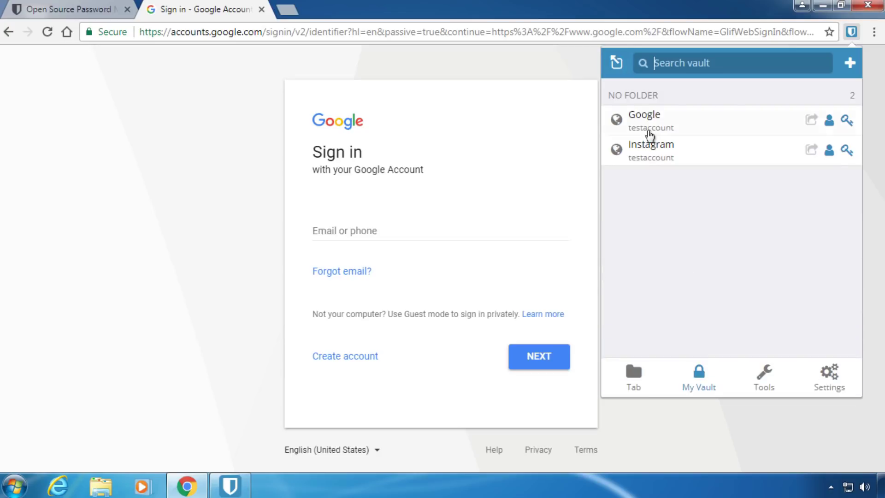
Step: Unlock the Bitwarden desktop vault with the master password and review the Google and Instagram logins and File menu
left_click(764, 374)
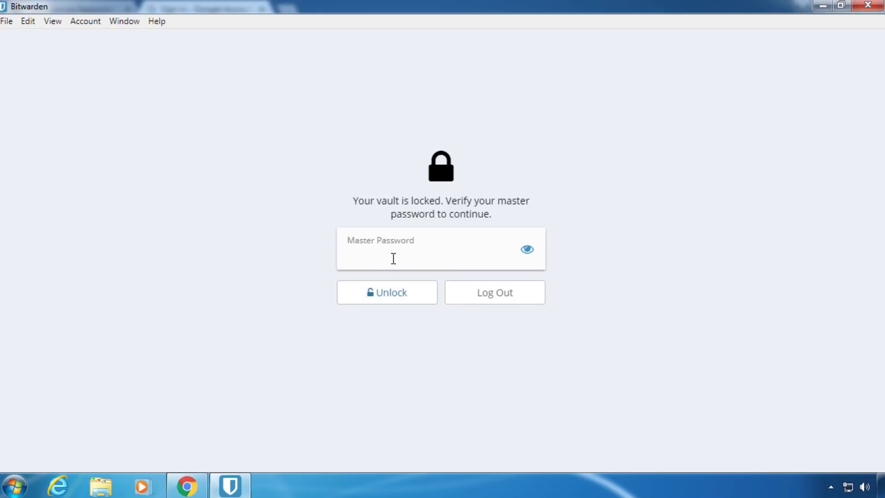
type("••••••••••••••••••")
left_click(387, 293)
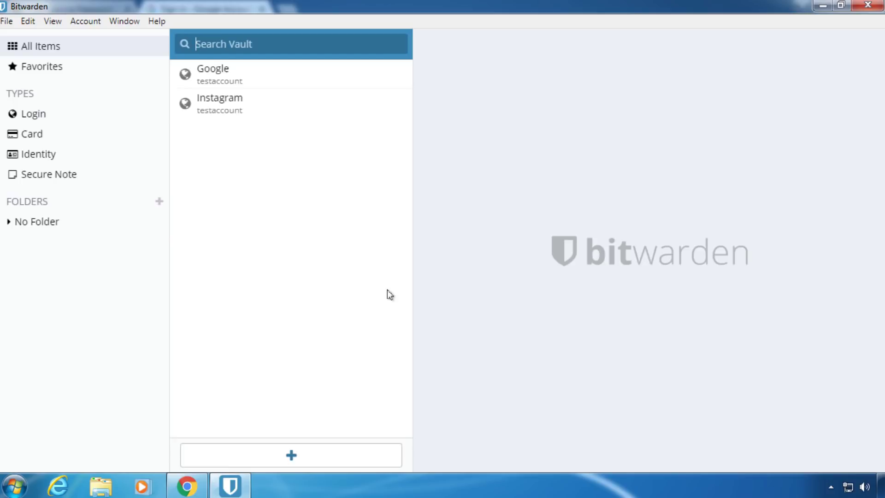
left_click(273, 82)
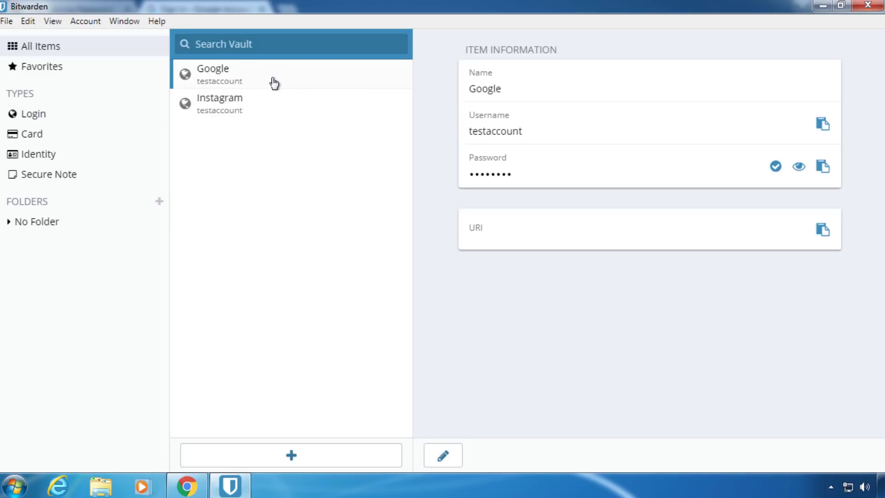
left_click(283, 103)
left_click(6, 21)
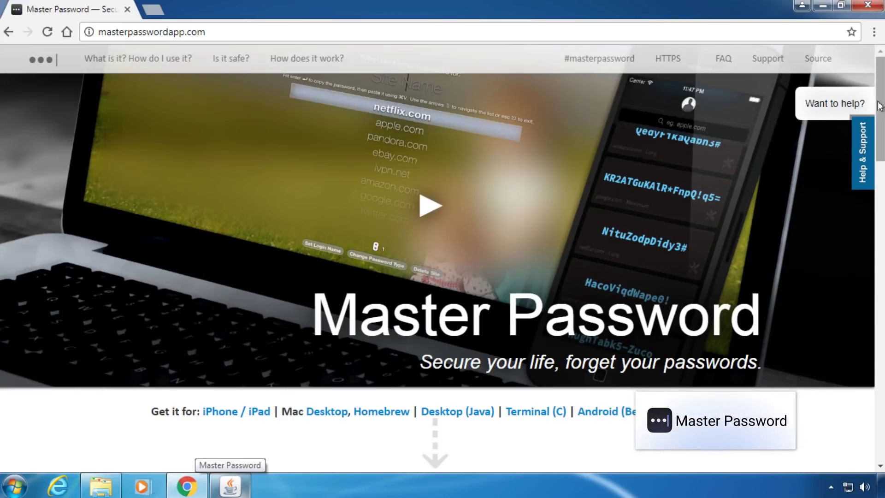
left_click_drag(881, 105, 882, 331)
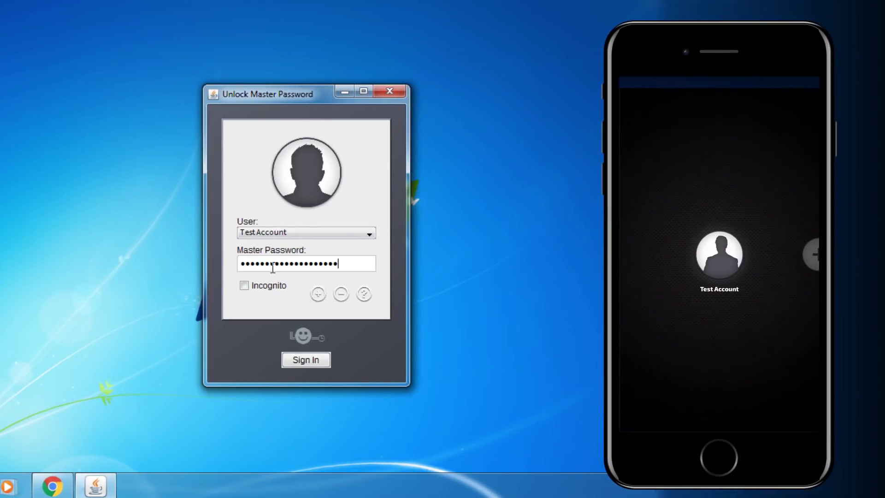
Step: Sign in as Test Account, reveal the google.com password in plain text and edit the site's domain ending
left_click(306, 360)
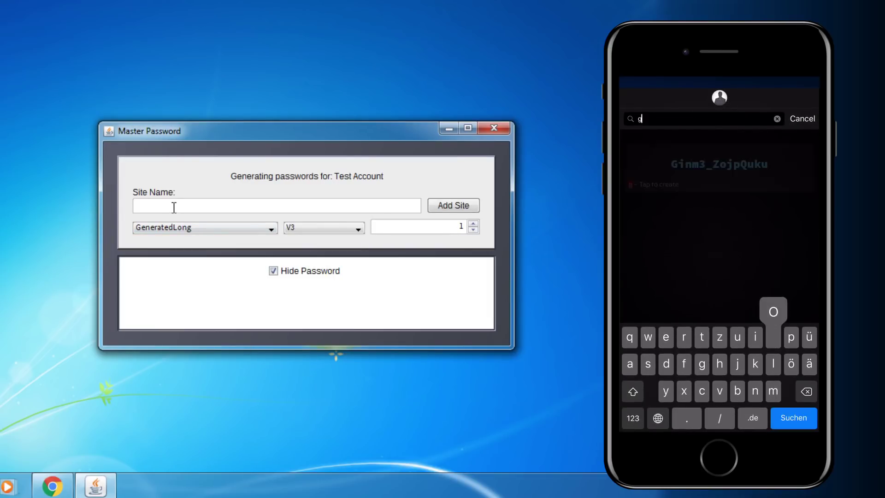
type("google.com")
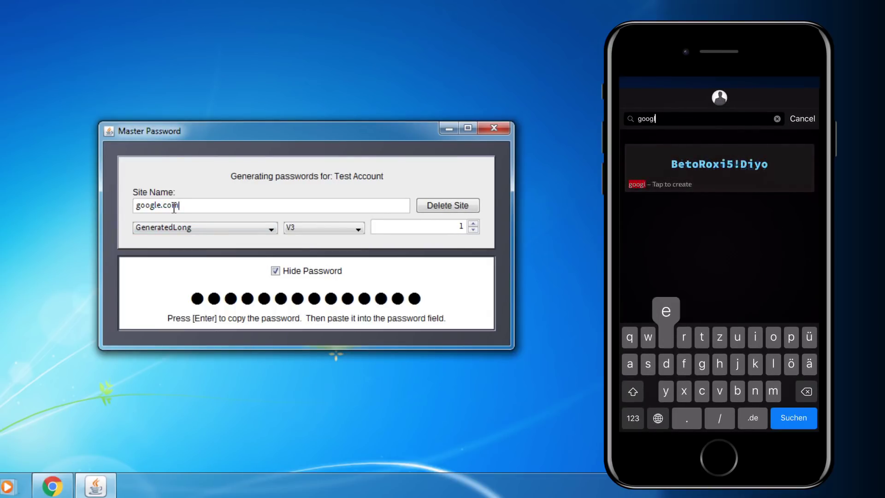
left_click(275, 271)
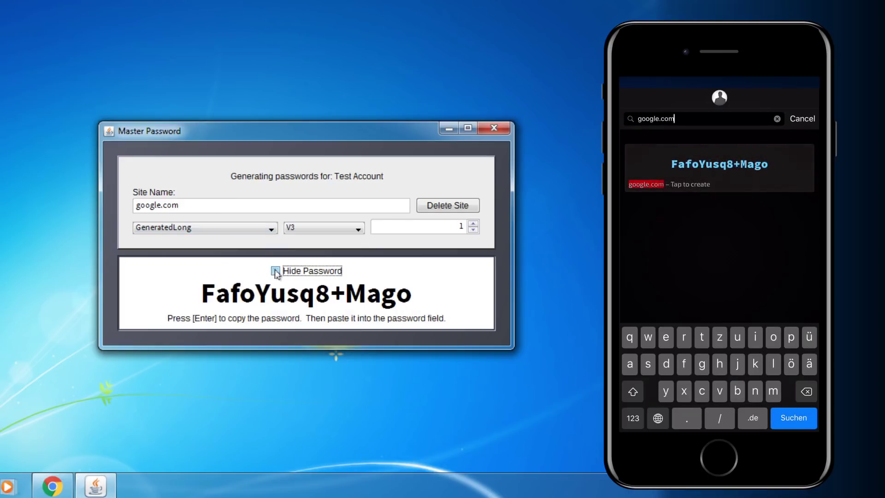
left_click(188, 205)
left_click_drag(181, 205, 166, 206)
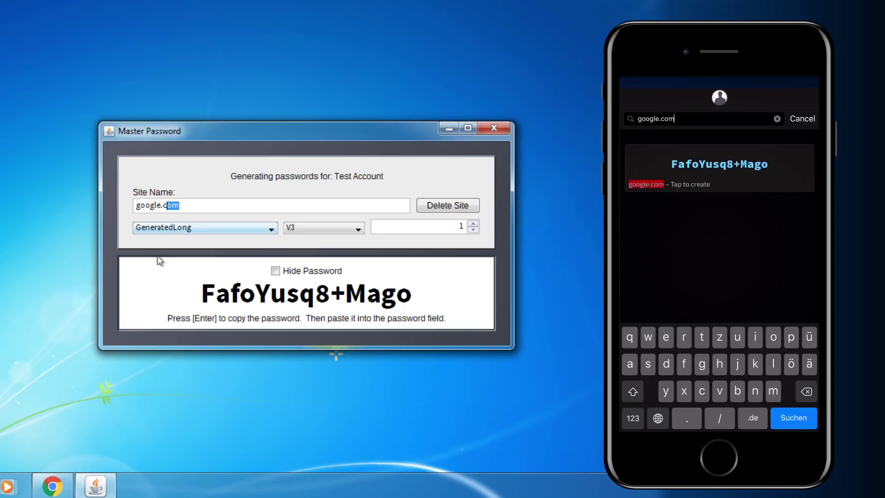
key("BackSpace")
key("BackSpace")
type("us")
key("BackSpace")
key("BackSpace")
type("net")
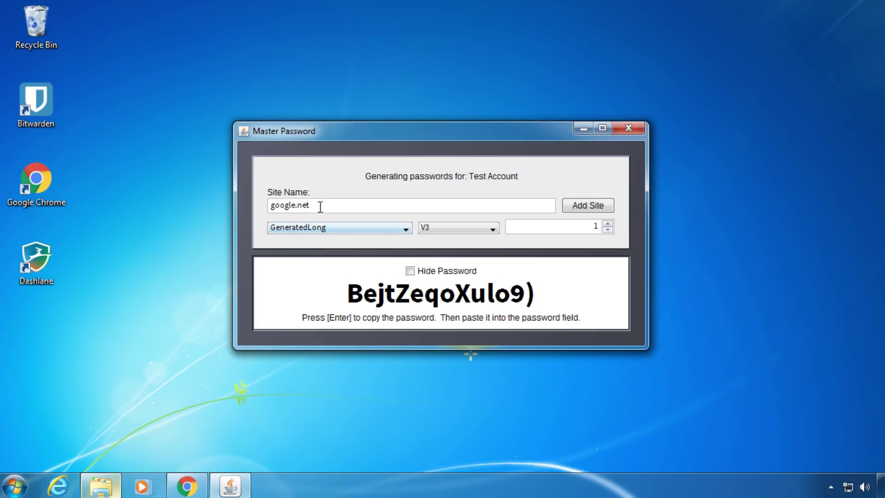
Step: Clear the google.net site, switch to the GeneratedPIN template and start entering facebook.com
left_click_drag(319, 207, 267, 208)
key("BackSpace")
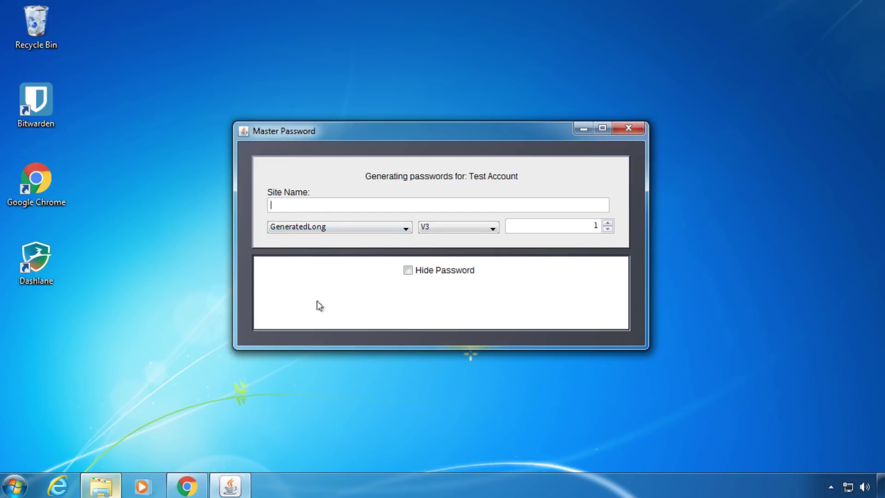
left_click(392, 229)
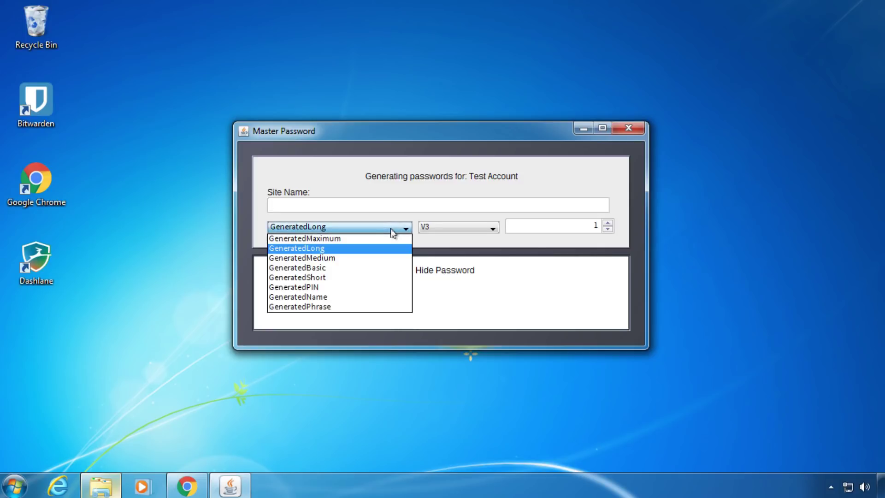
left_click(381, 288)
left_click(354, 205)
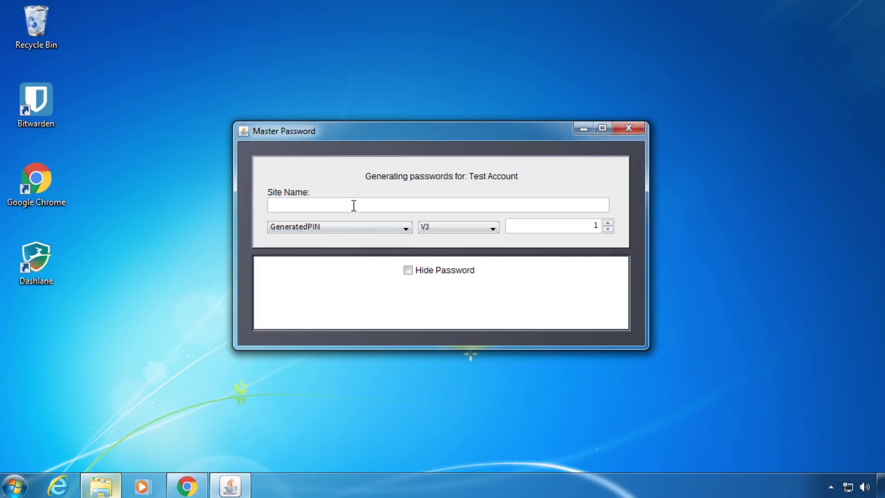
type("facebook.com")
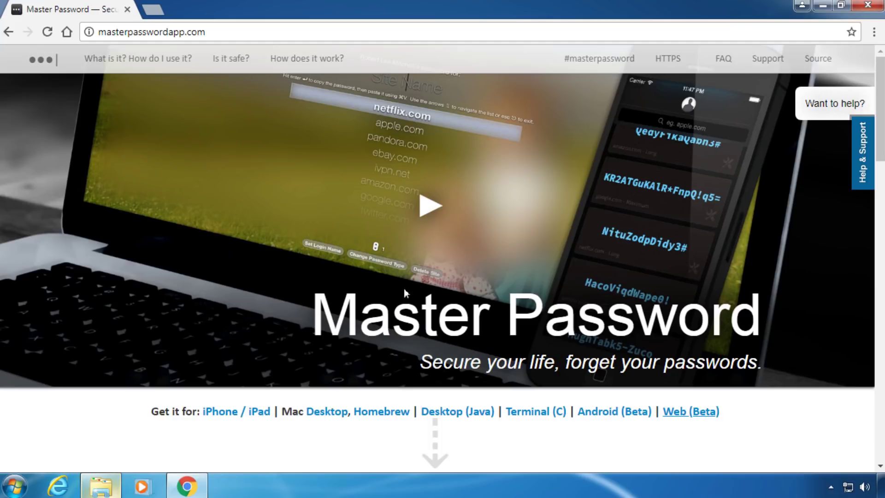
Step: Launch the Web (Beta) app and enter Test Account's name and master password on the Identity page
left_click(694, 412)
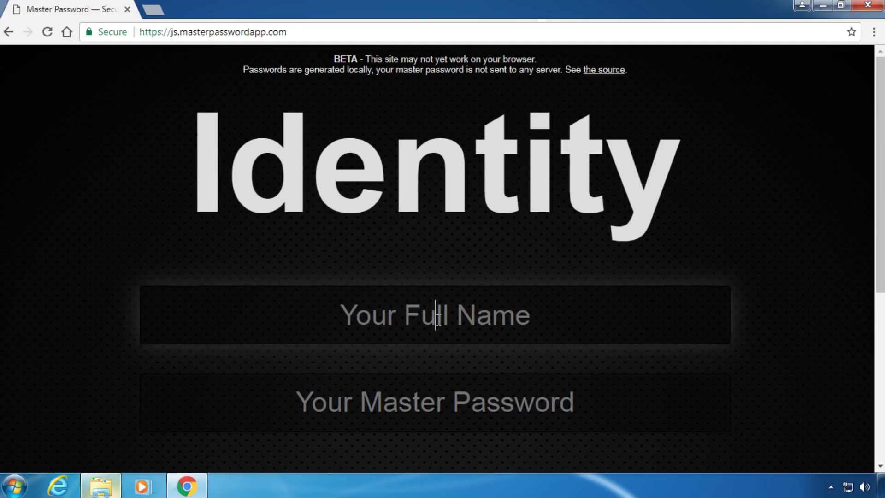
type("Test ")
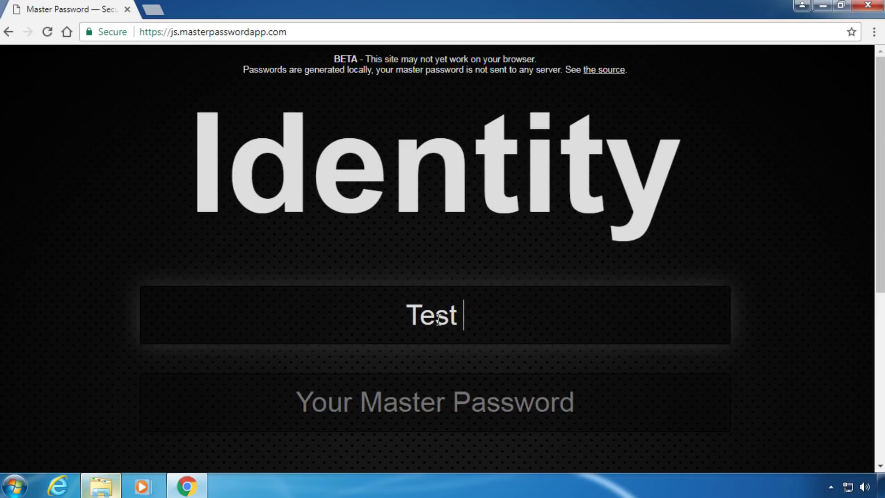
type("Account")
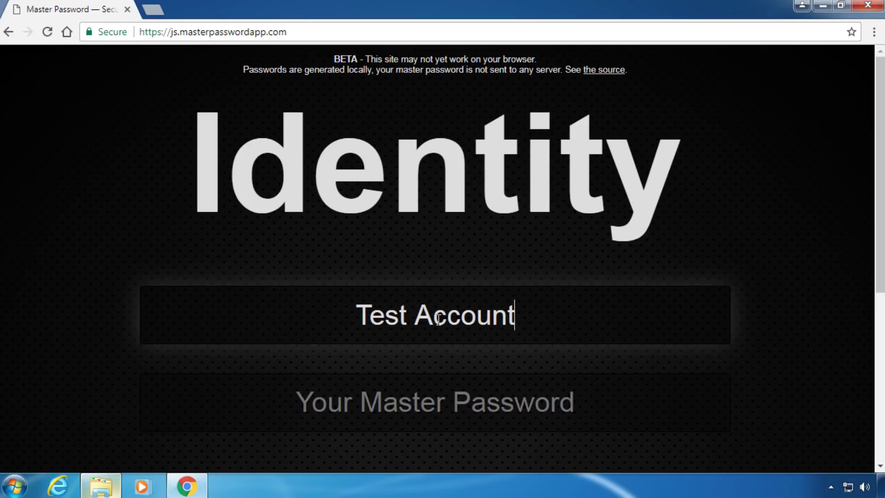
left_click(434, 402)
type("abc")
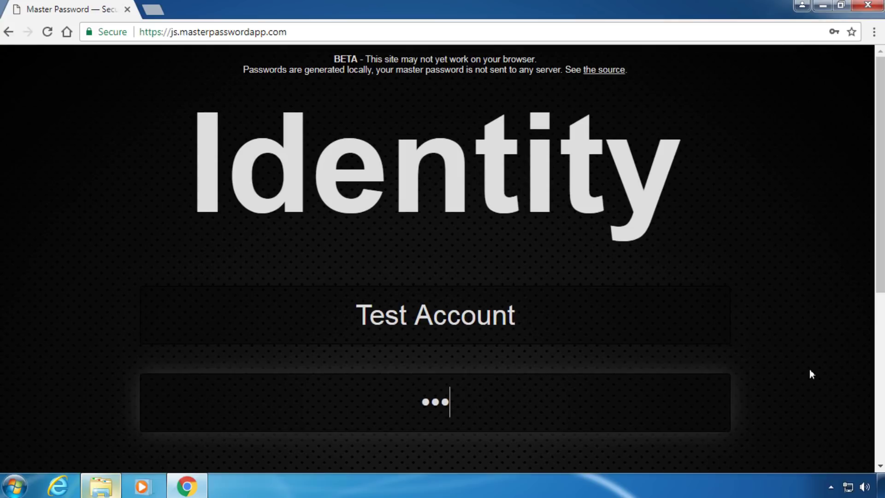